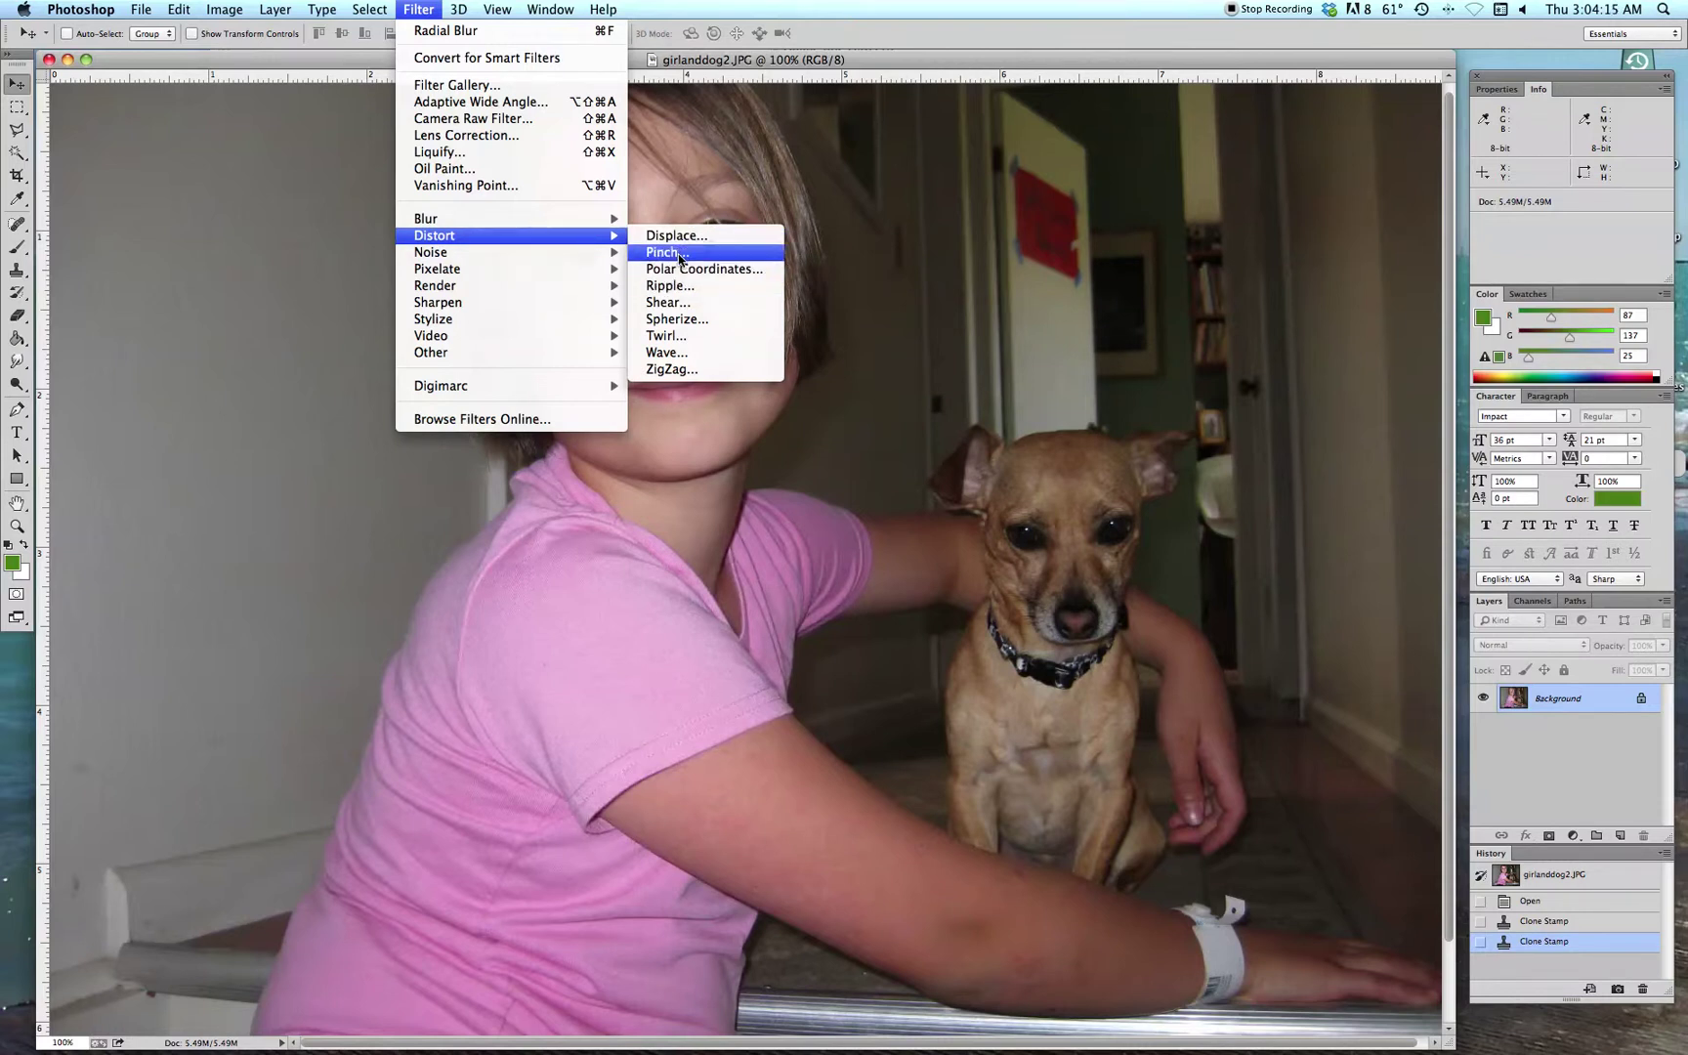
# Try the Shear filter with Wrap Around, bending the distortion curve through several points into a wavy shape
pyautogui.click(678, 303)
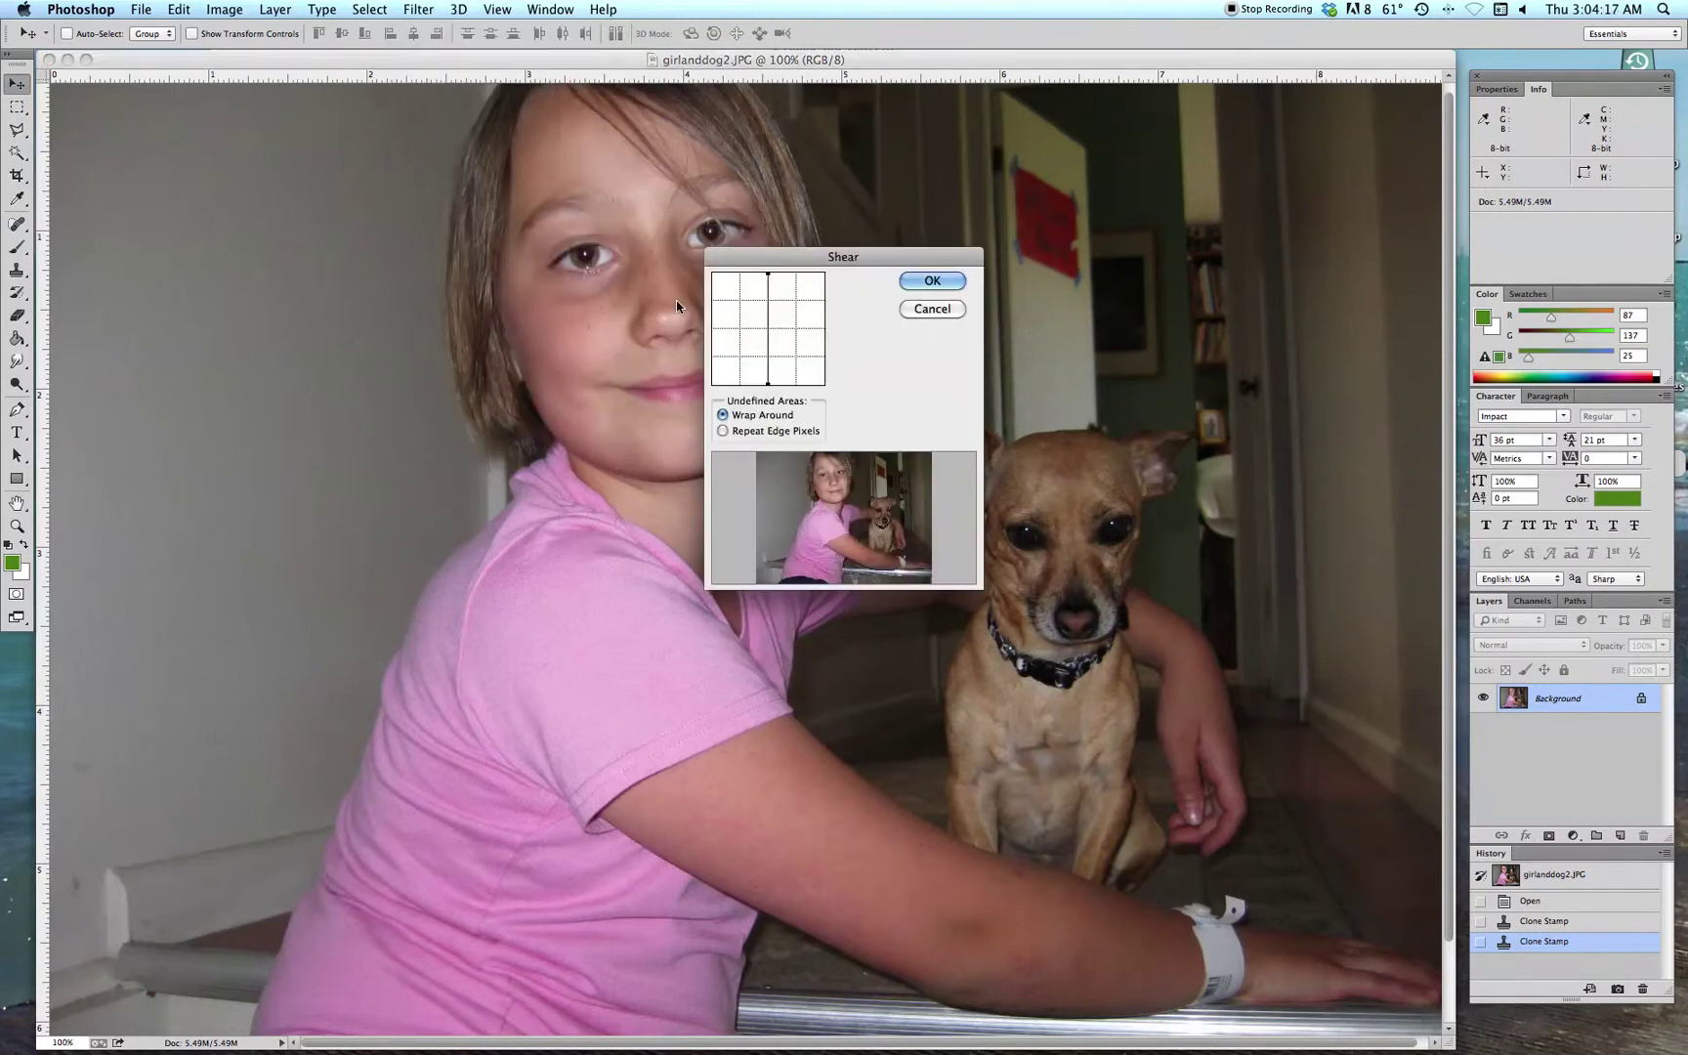
pyautogui.moveTo(768, 302); pyautogui.dragTo(787, 302)
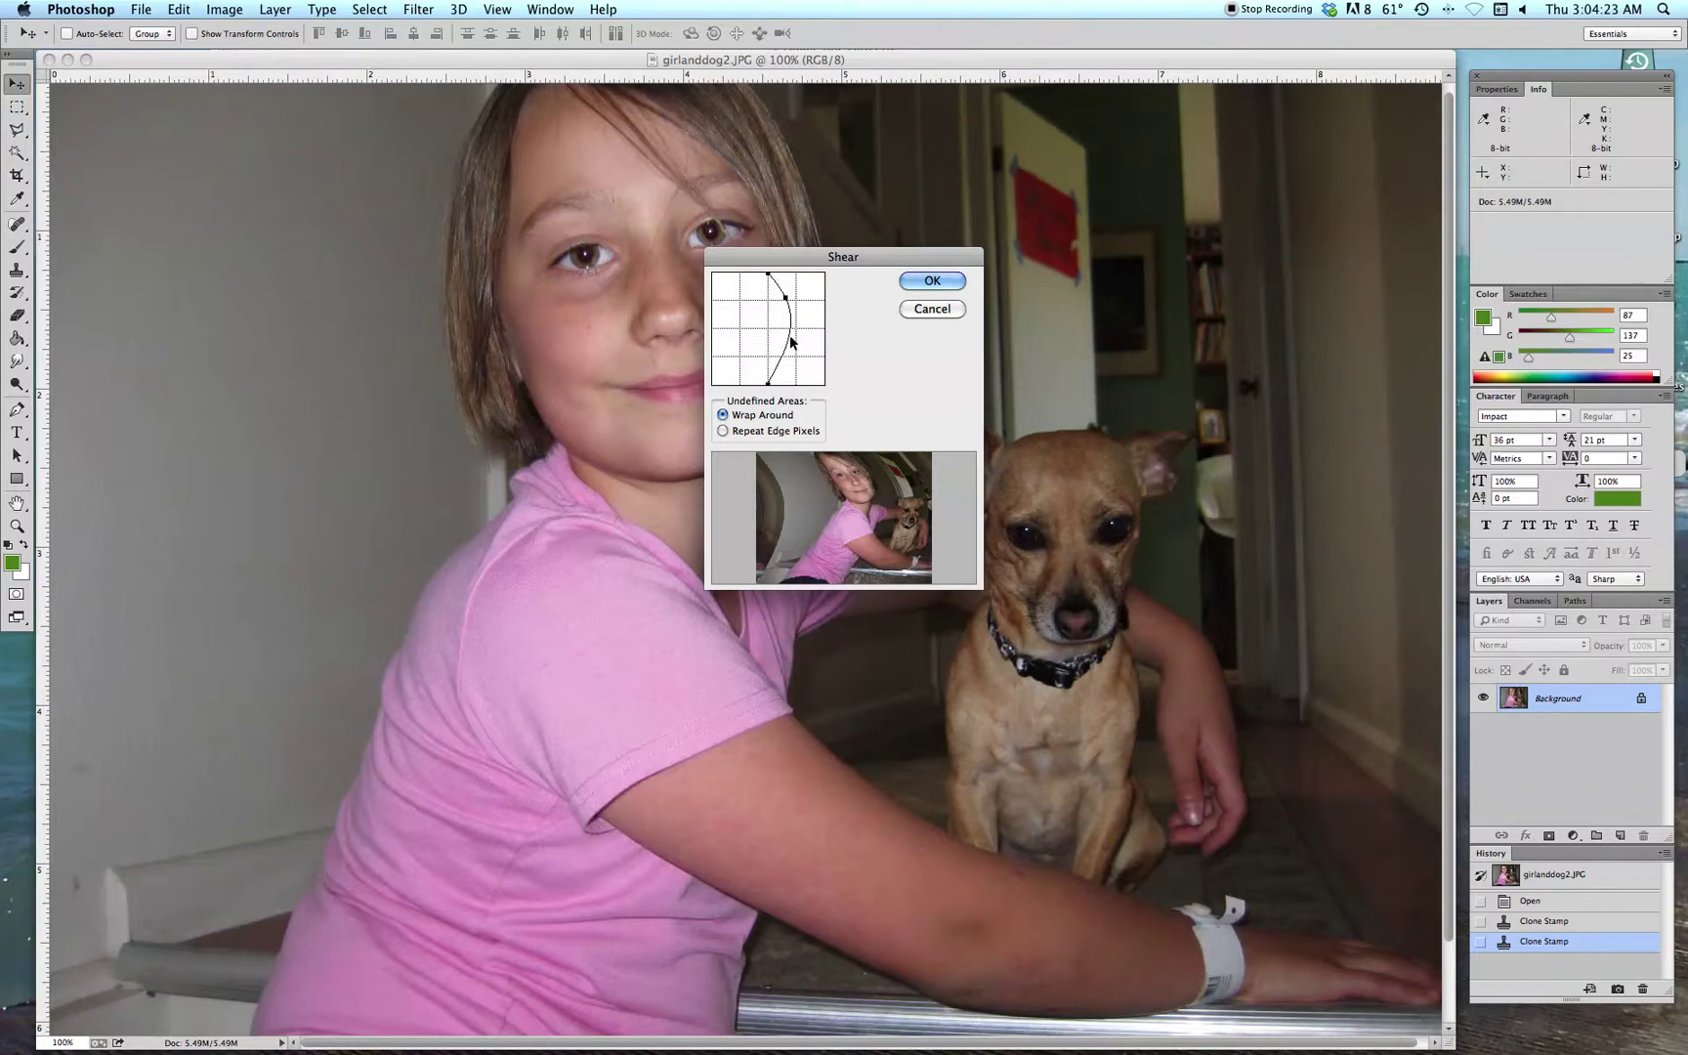
pyautogui.moveTo(791, 342); pyautogui.dragTo(751, 339)
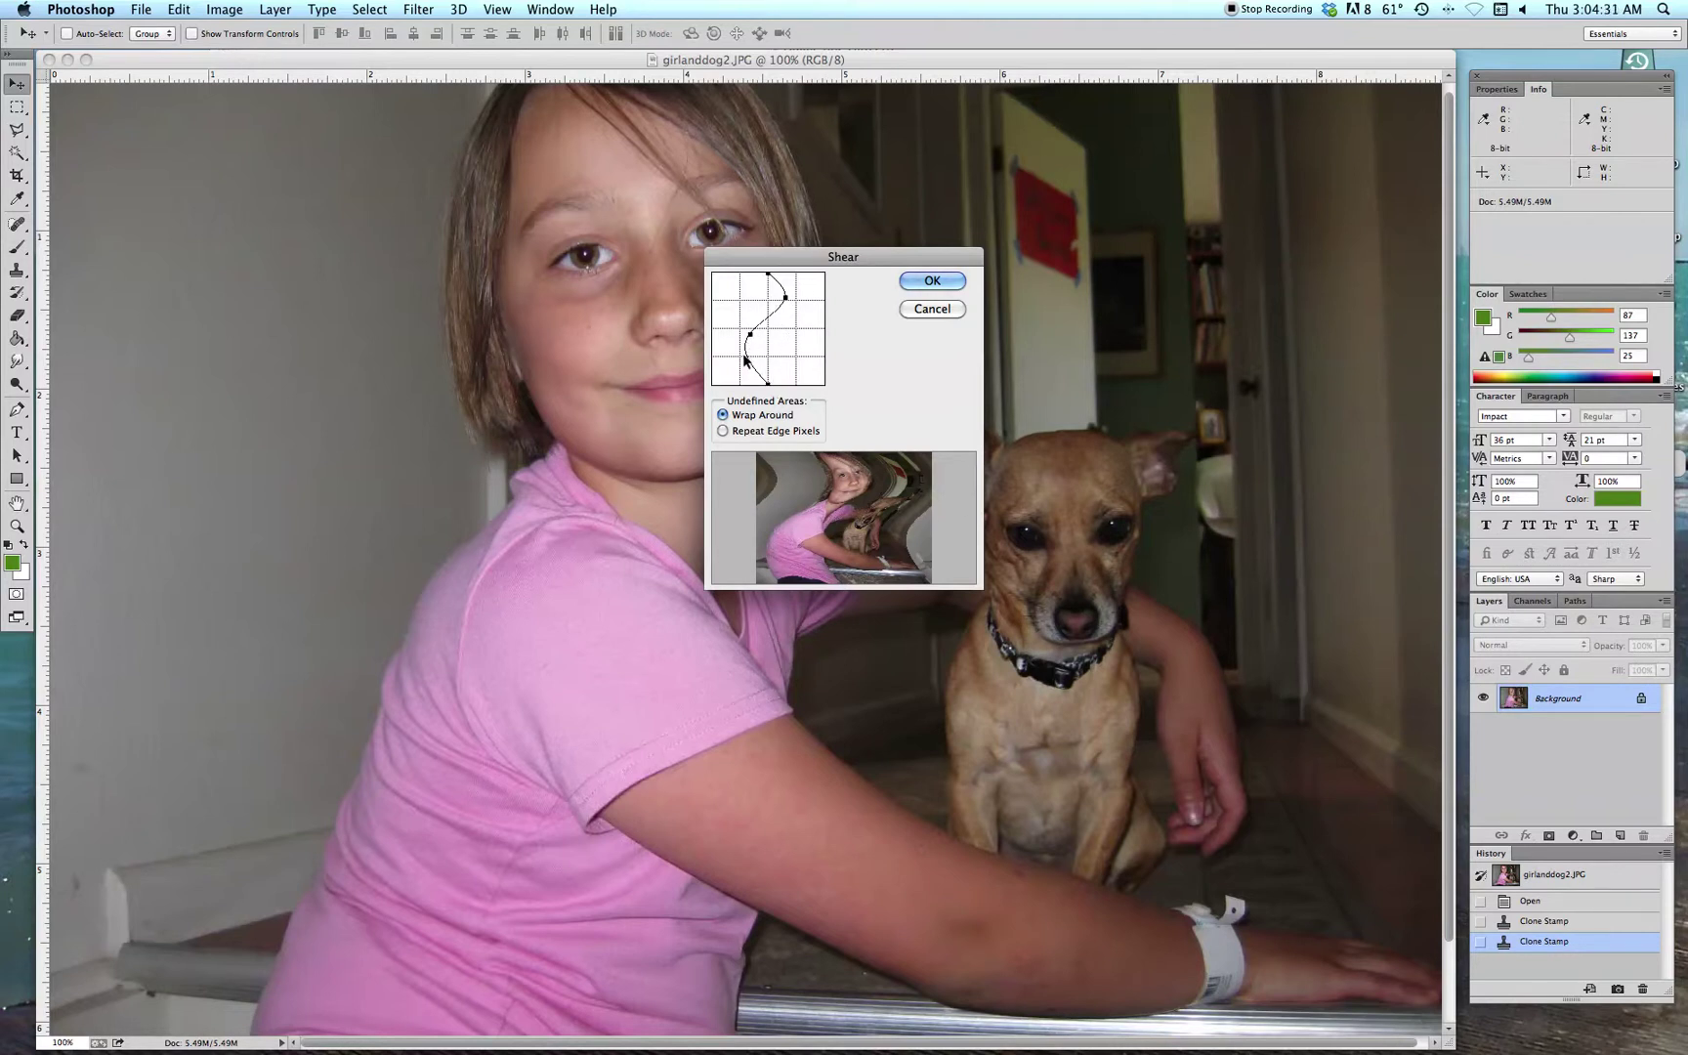
pyautogui.moveTo(750, 342); pyautogui.dragTo(797, 300)
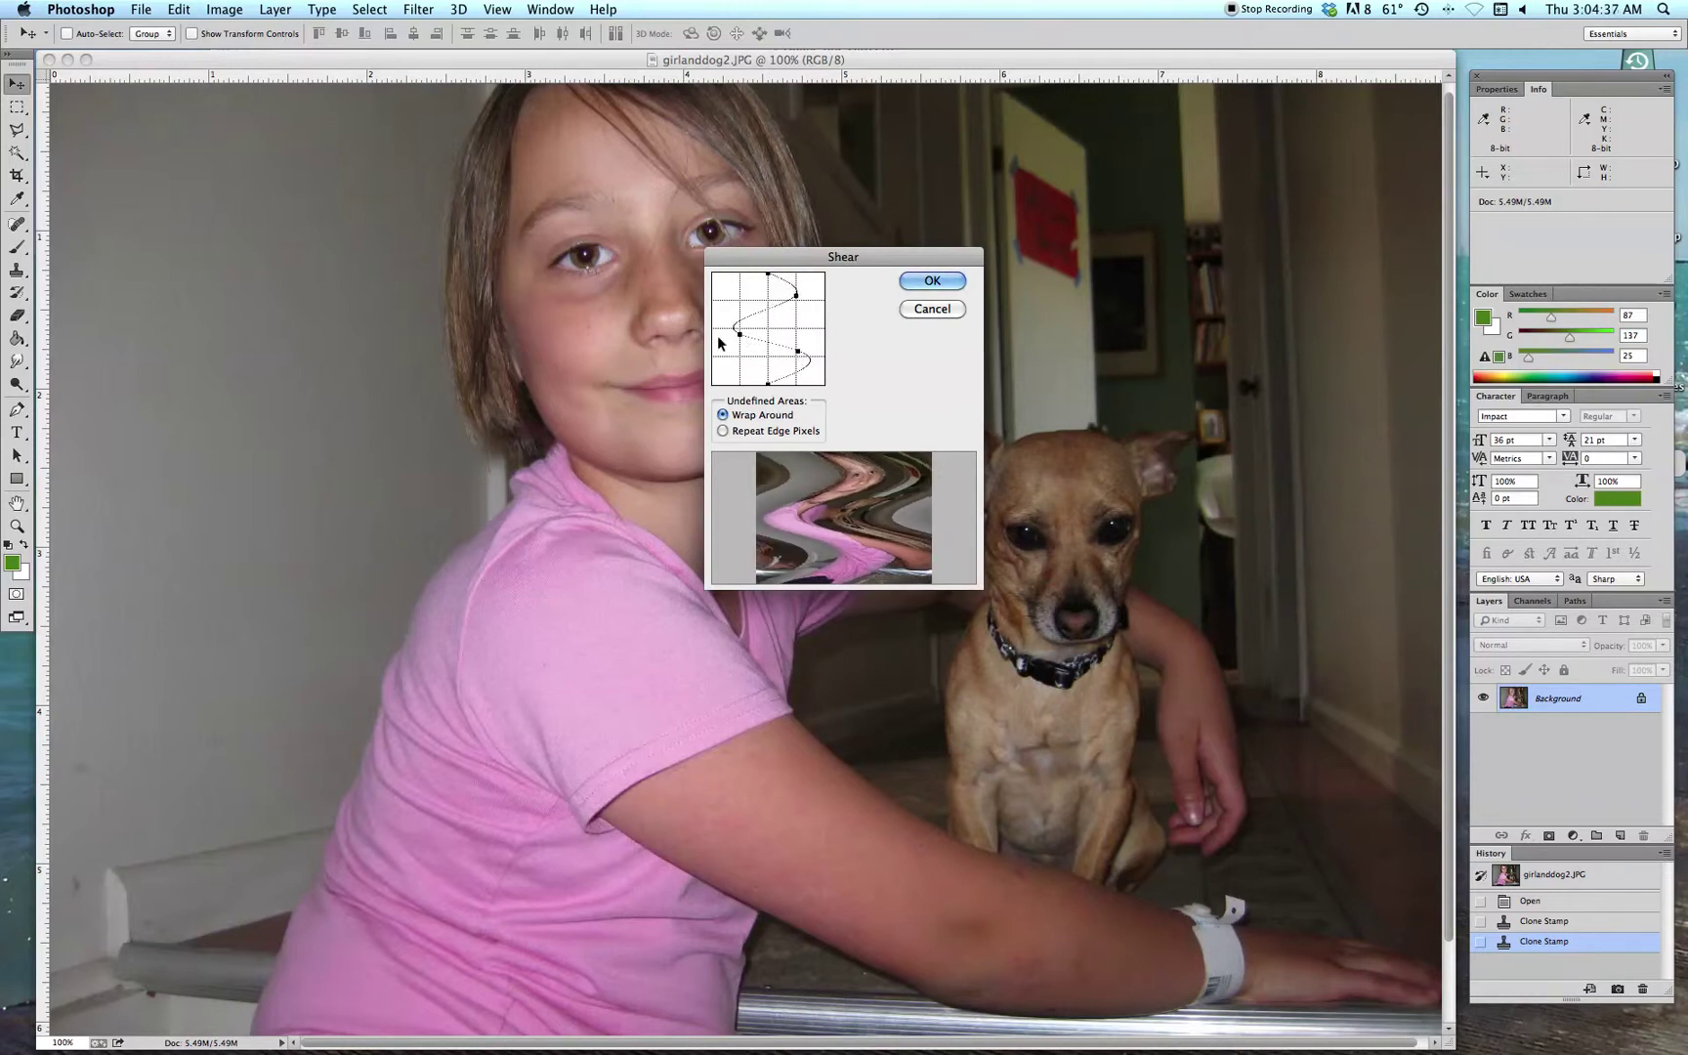
pyautogui.moveTo(797, 300); pyautogui.dragTo(849, 307)
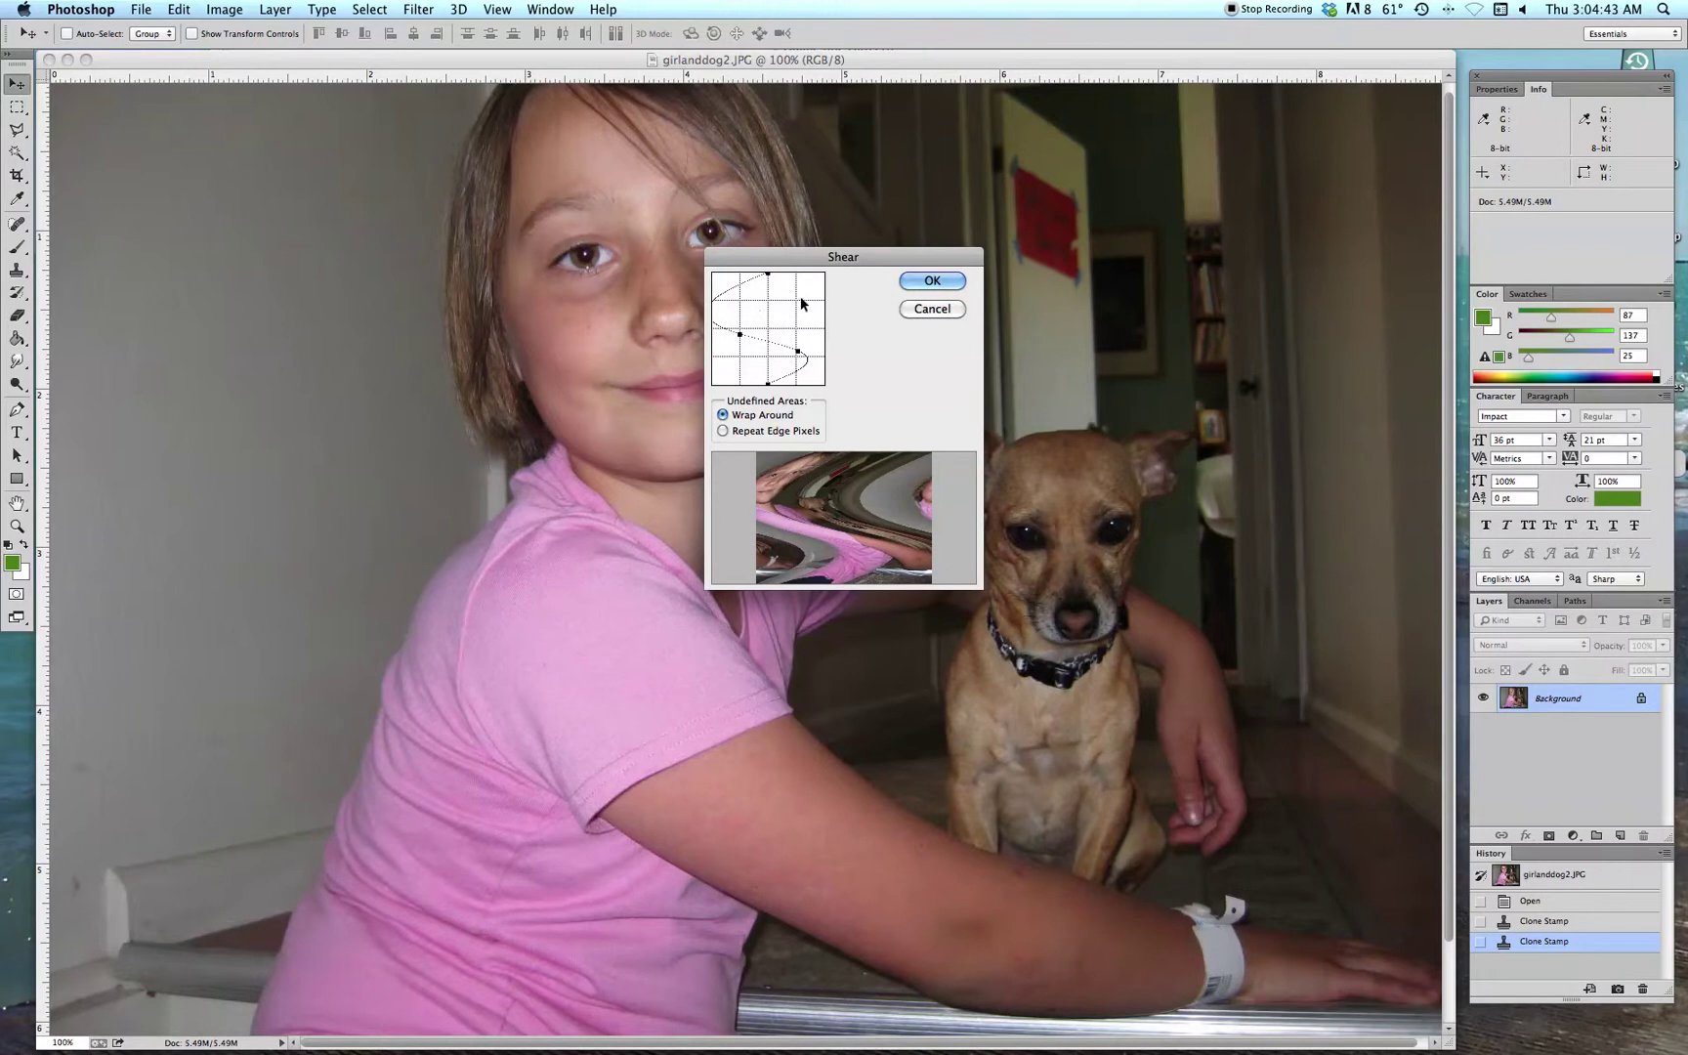
pyautogui.moveTo(740, 335); pyautogui.dragTo(772, 336)
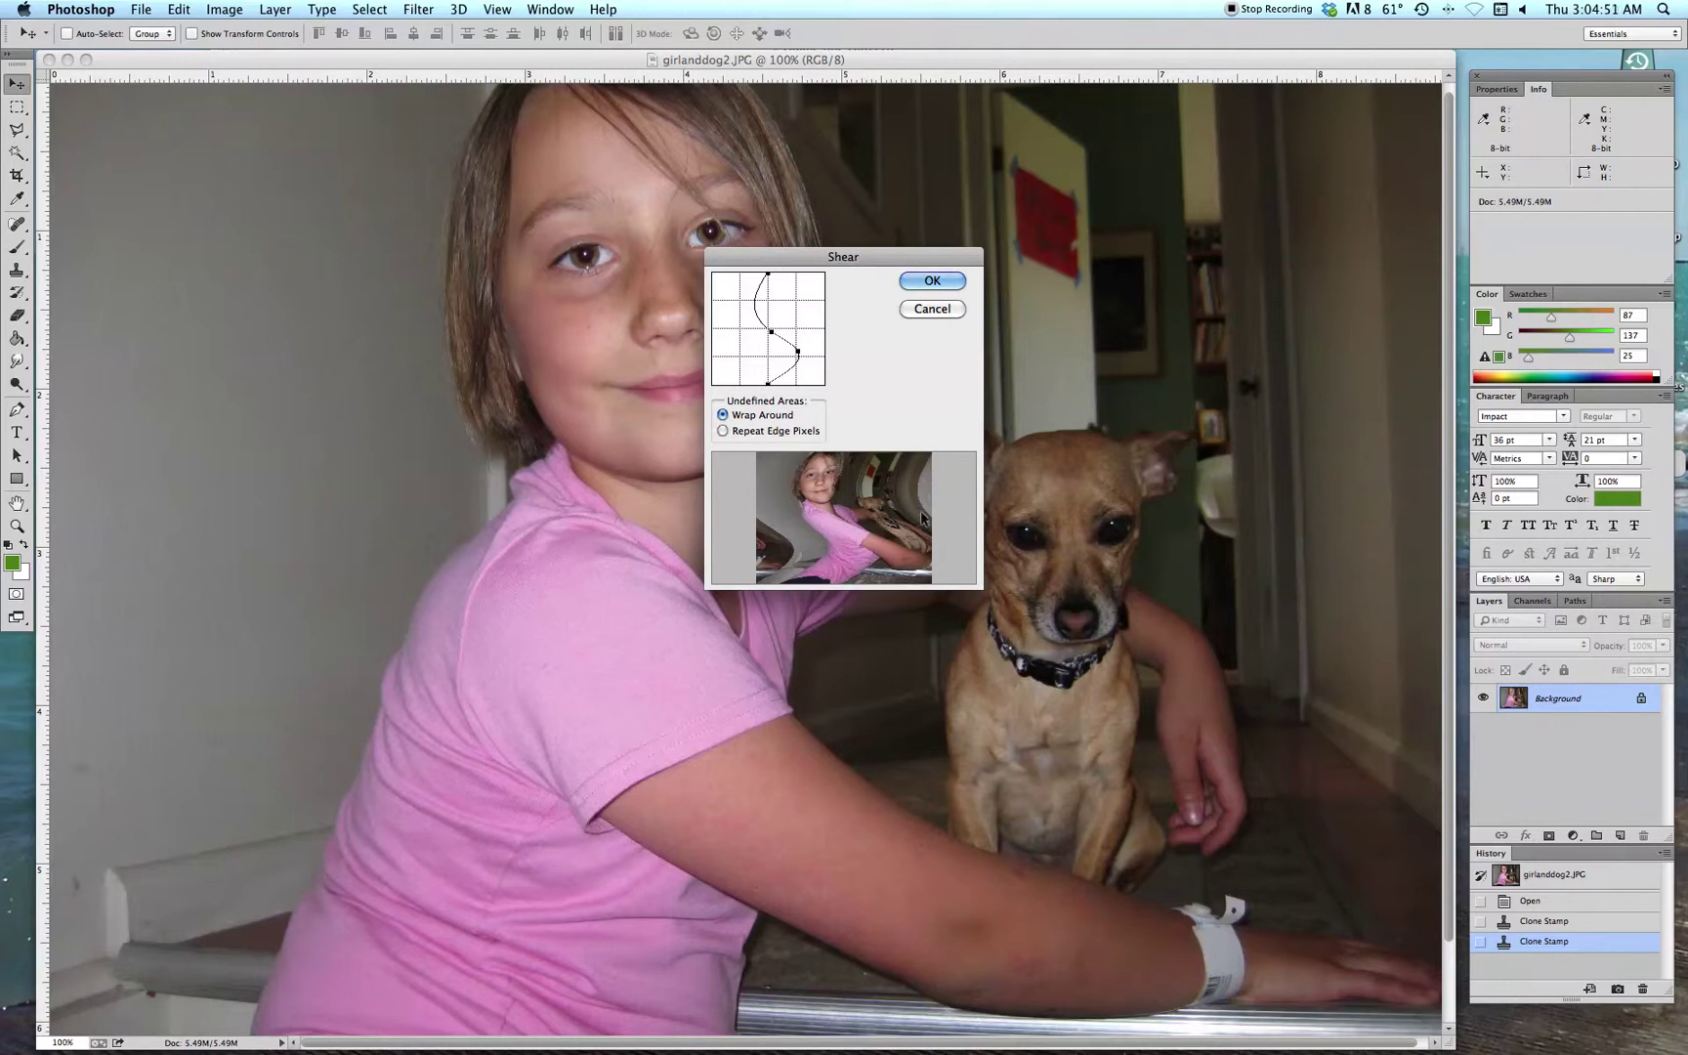
# Try Repeat Edge Pixels with a gentler Shear curve, and cancel the filter
pyautogui.click(723, 431)
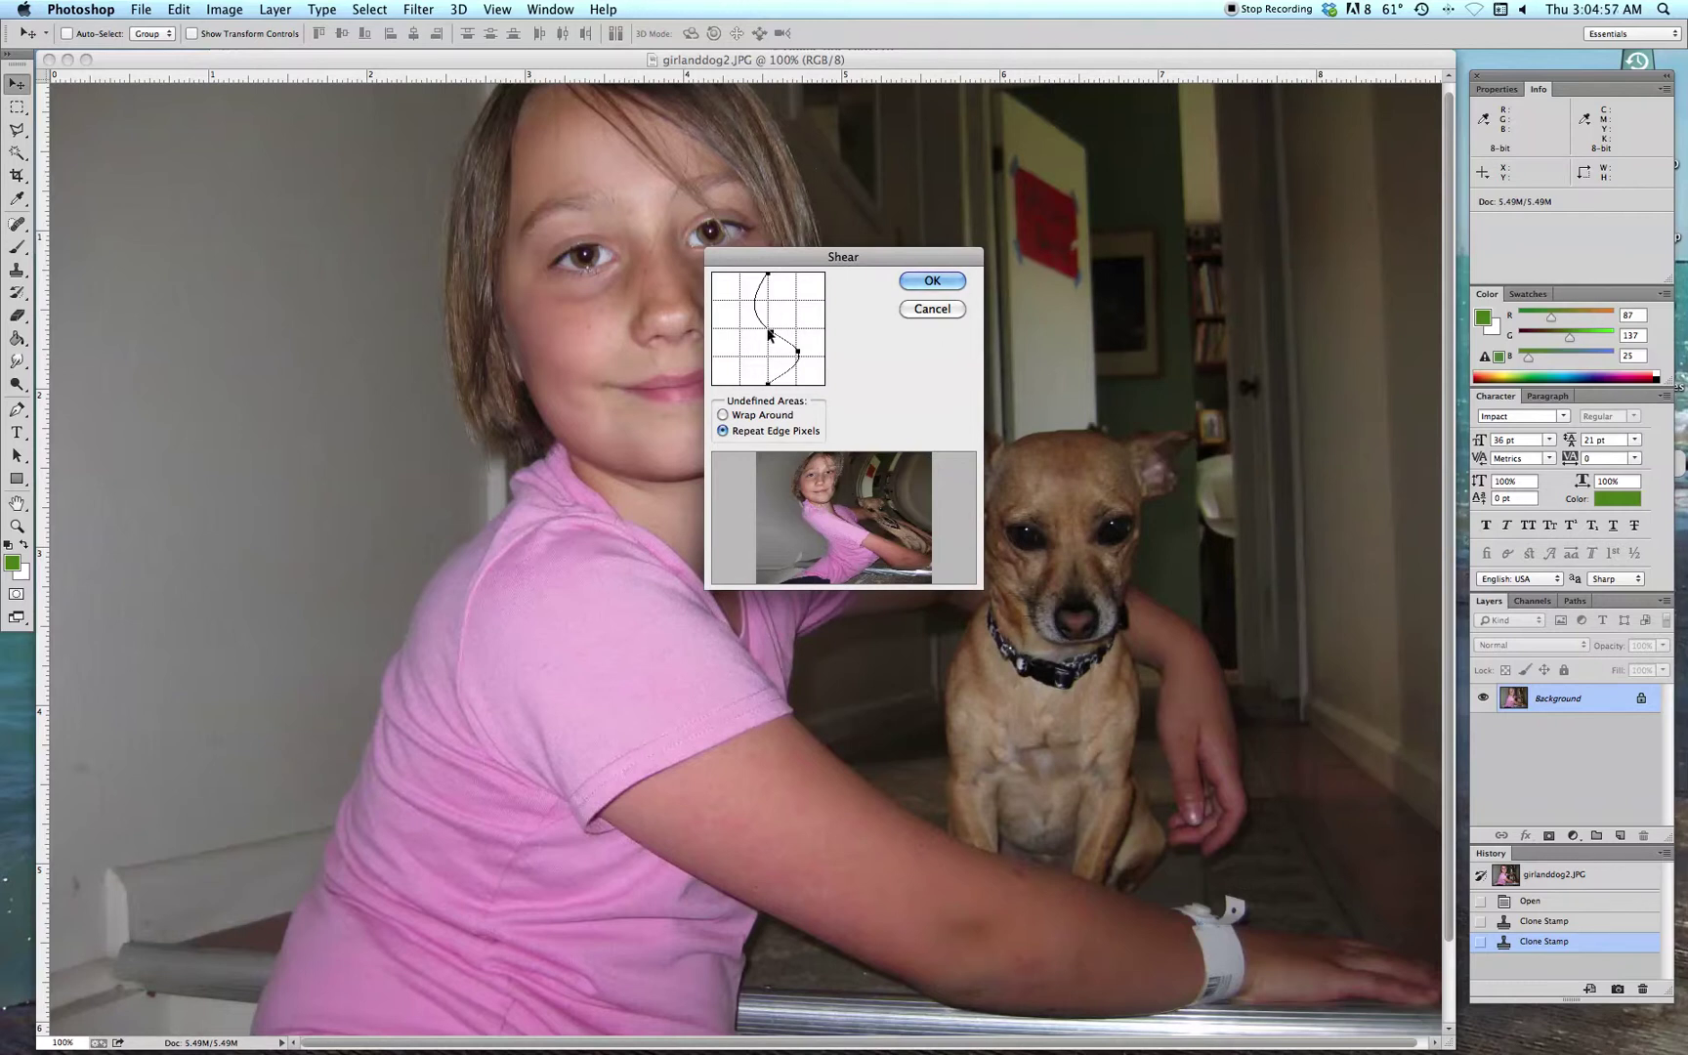
pyautogui.moveTo(798, 351); pyautogui.dragTo(785, 355)
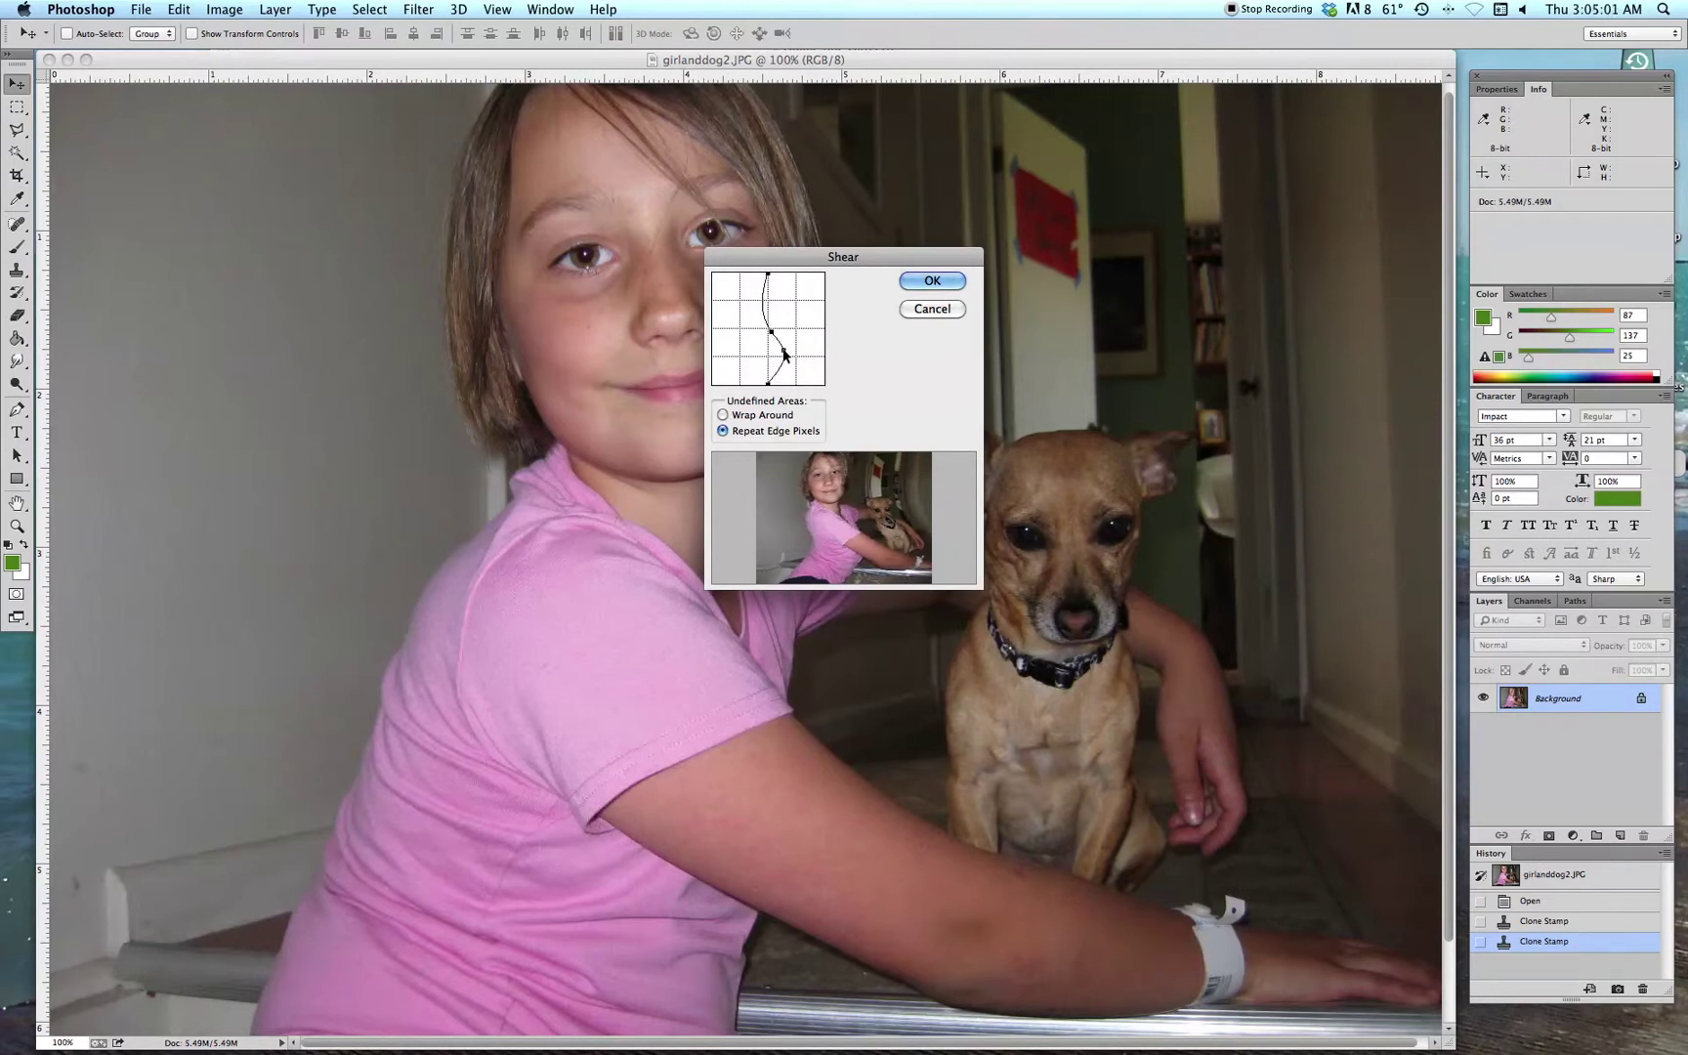
pyautogui.click(930, 312)
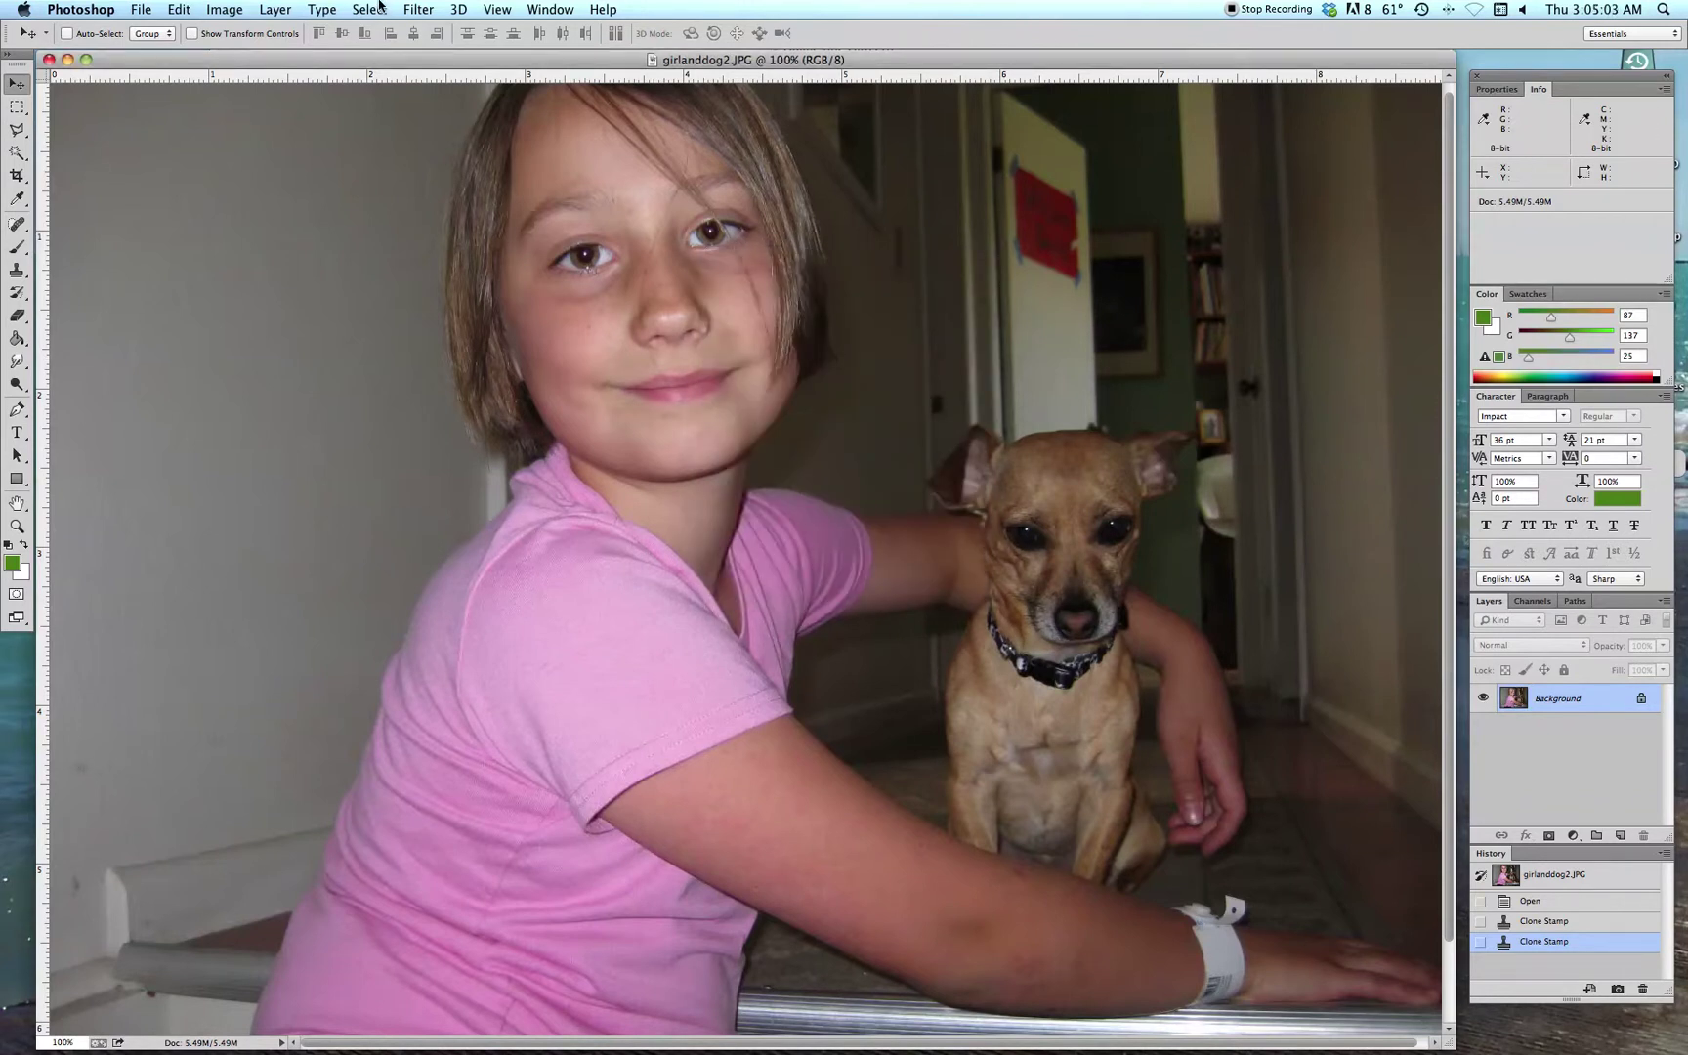
# Try the Spherize filter on the photo in Normal mode with the amount set to -100%
pyautogui.click(418, 9)
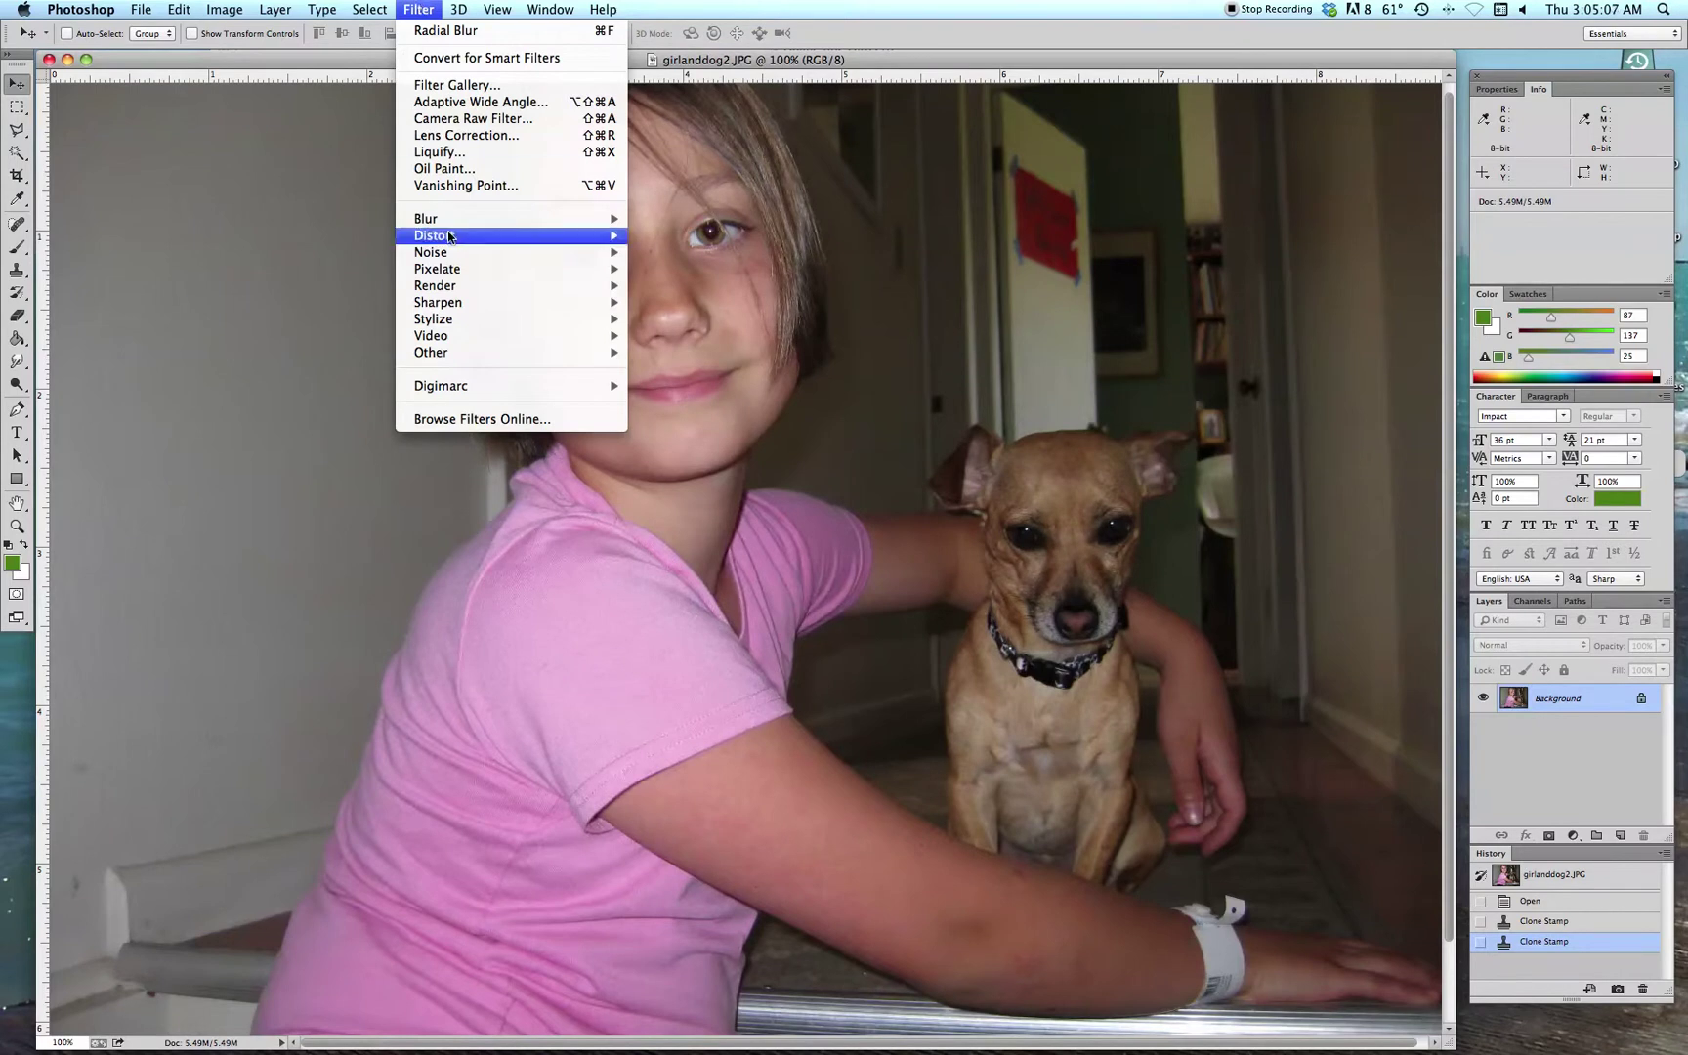
pyautogui.moveTo(449, 237)
pyautogui.click(686, 323)
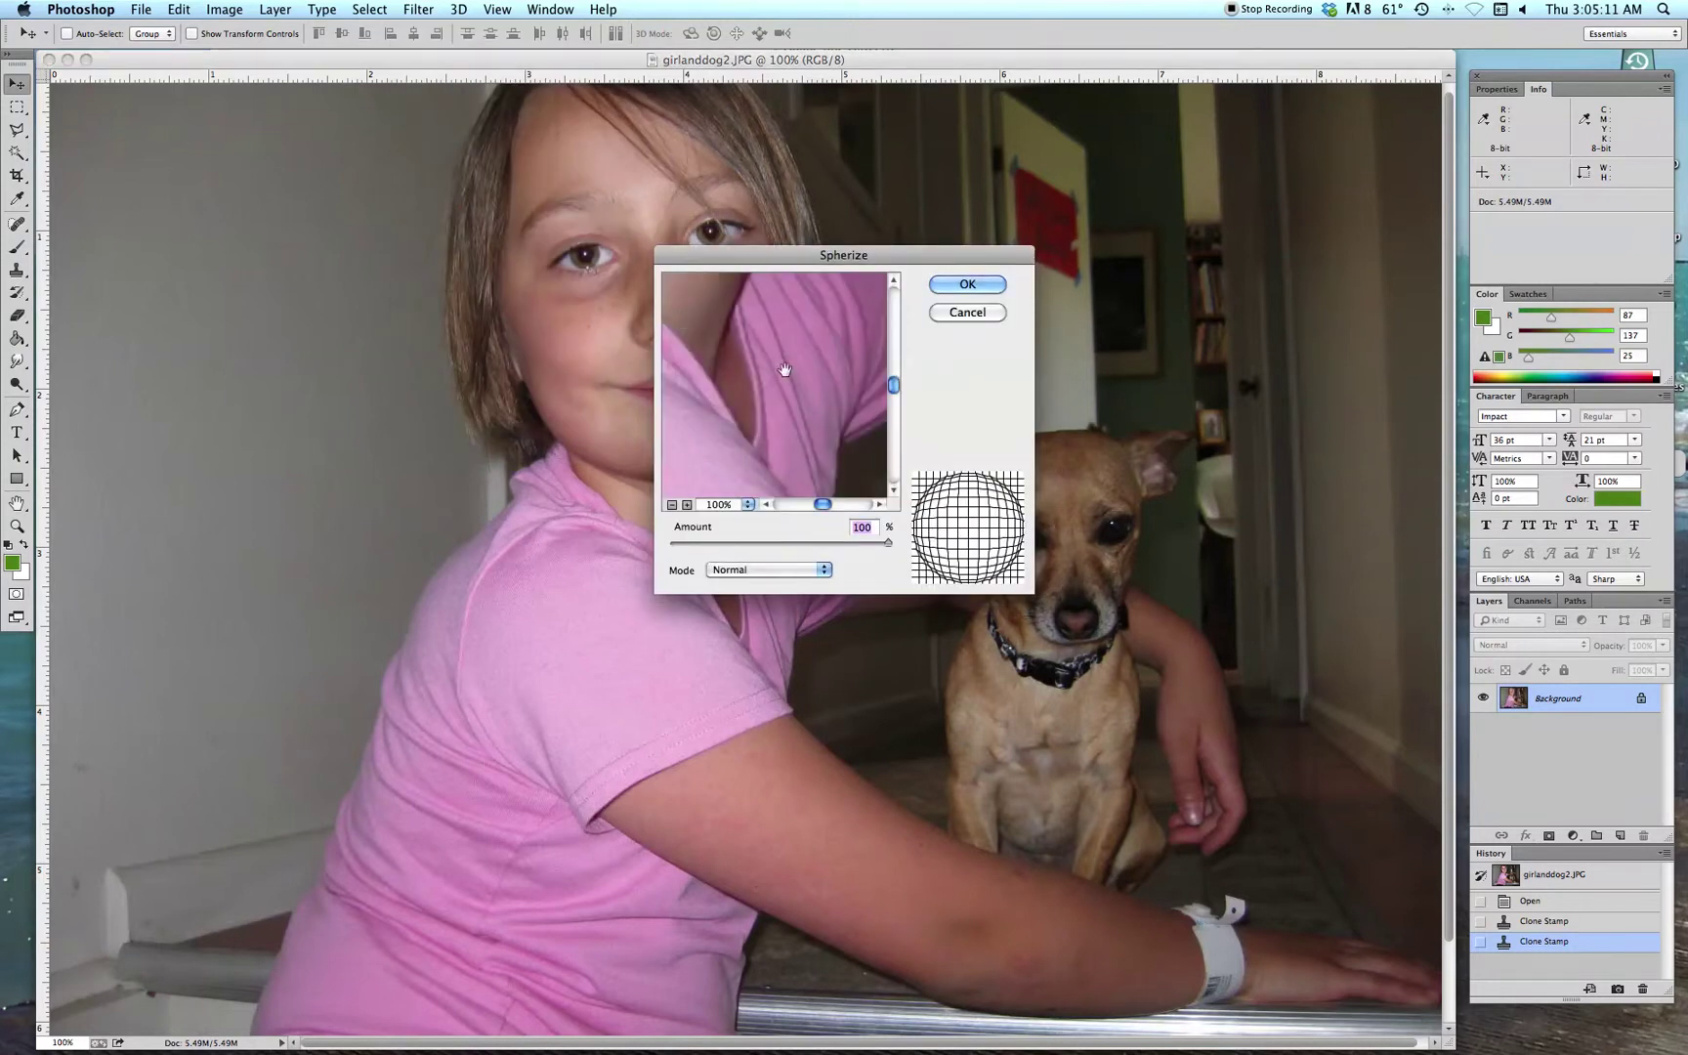
pyautogui.moveTo(768, 323); pyautogui.dragTo(846, 443)
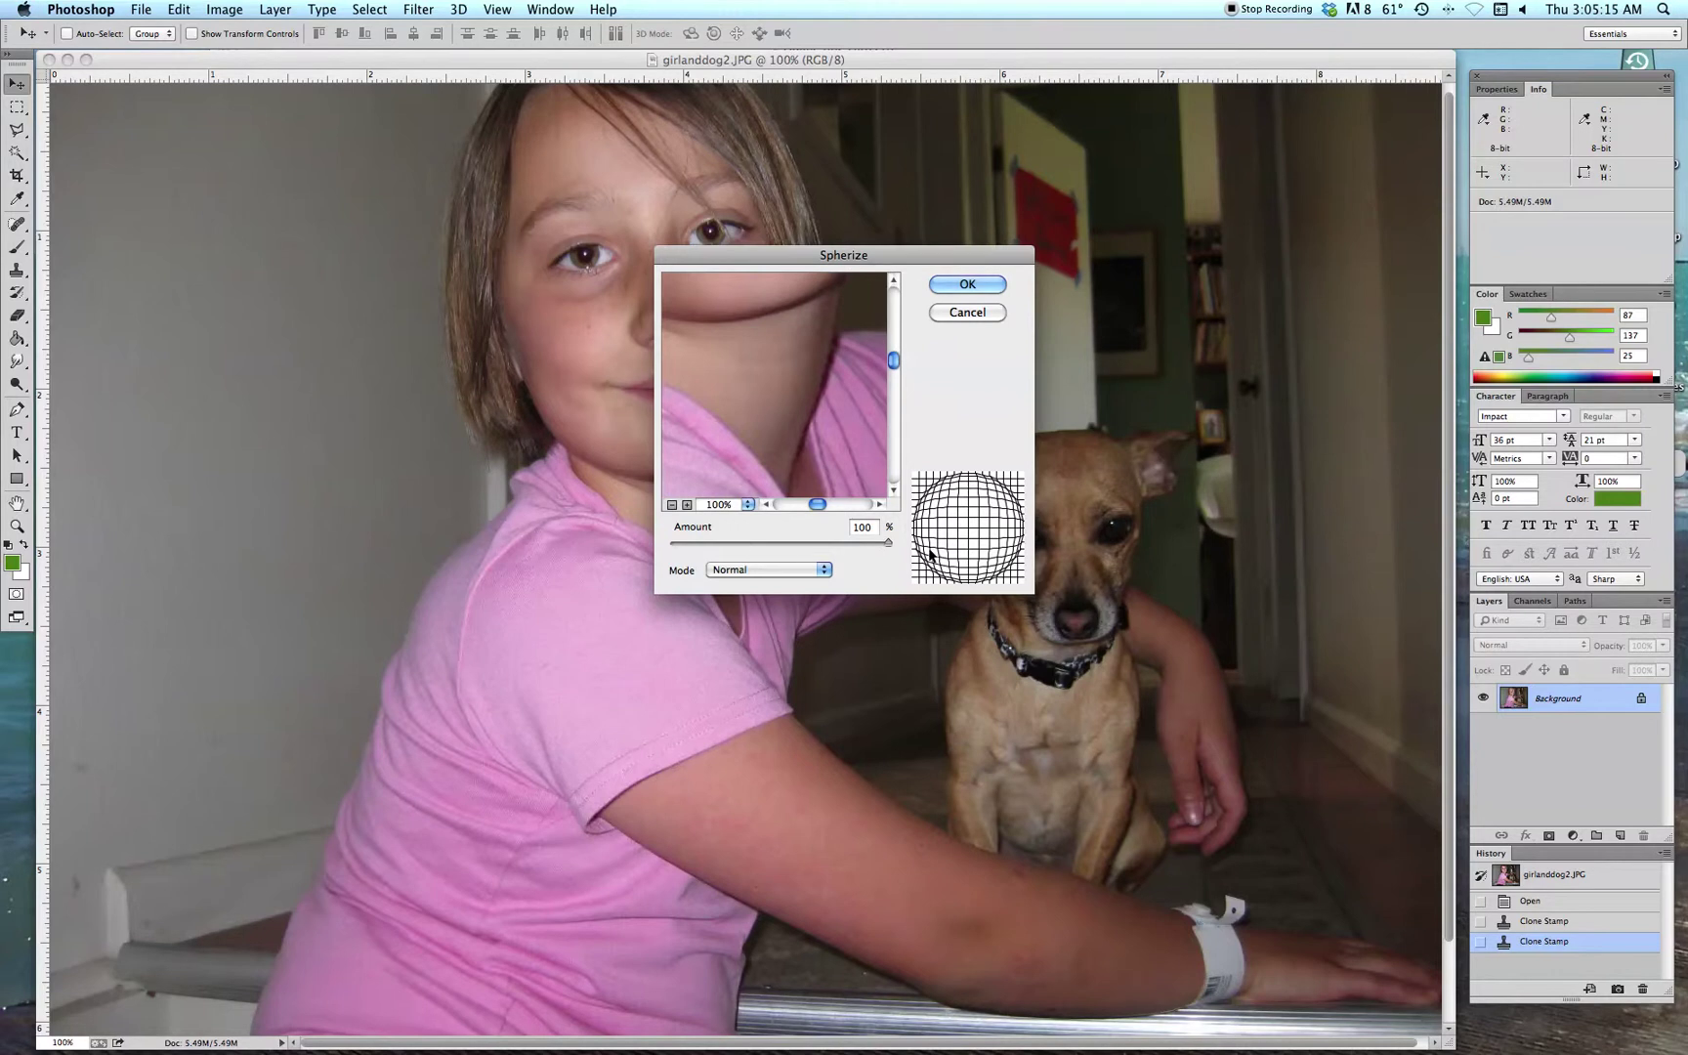
pyautogui.moveTo(888, 542); pyautogui.dragTo(674, 543)
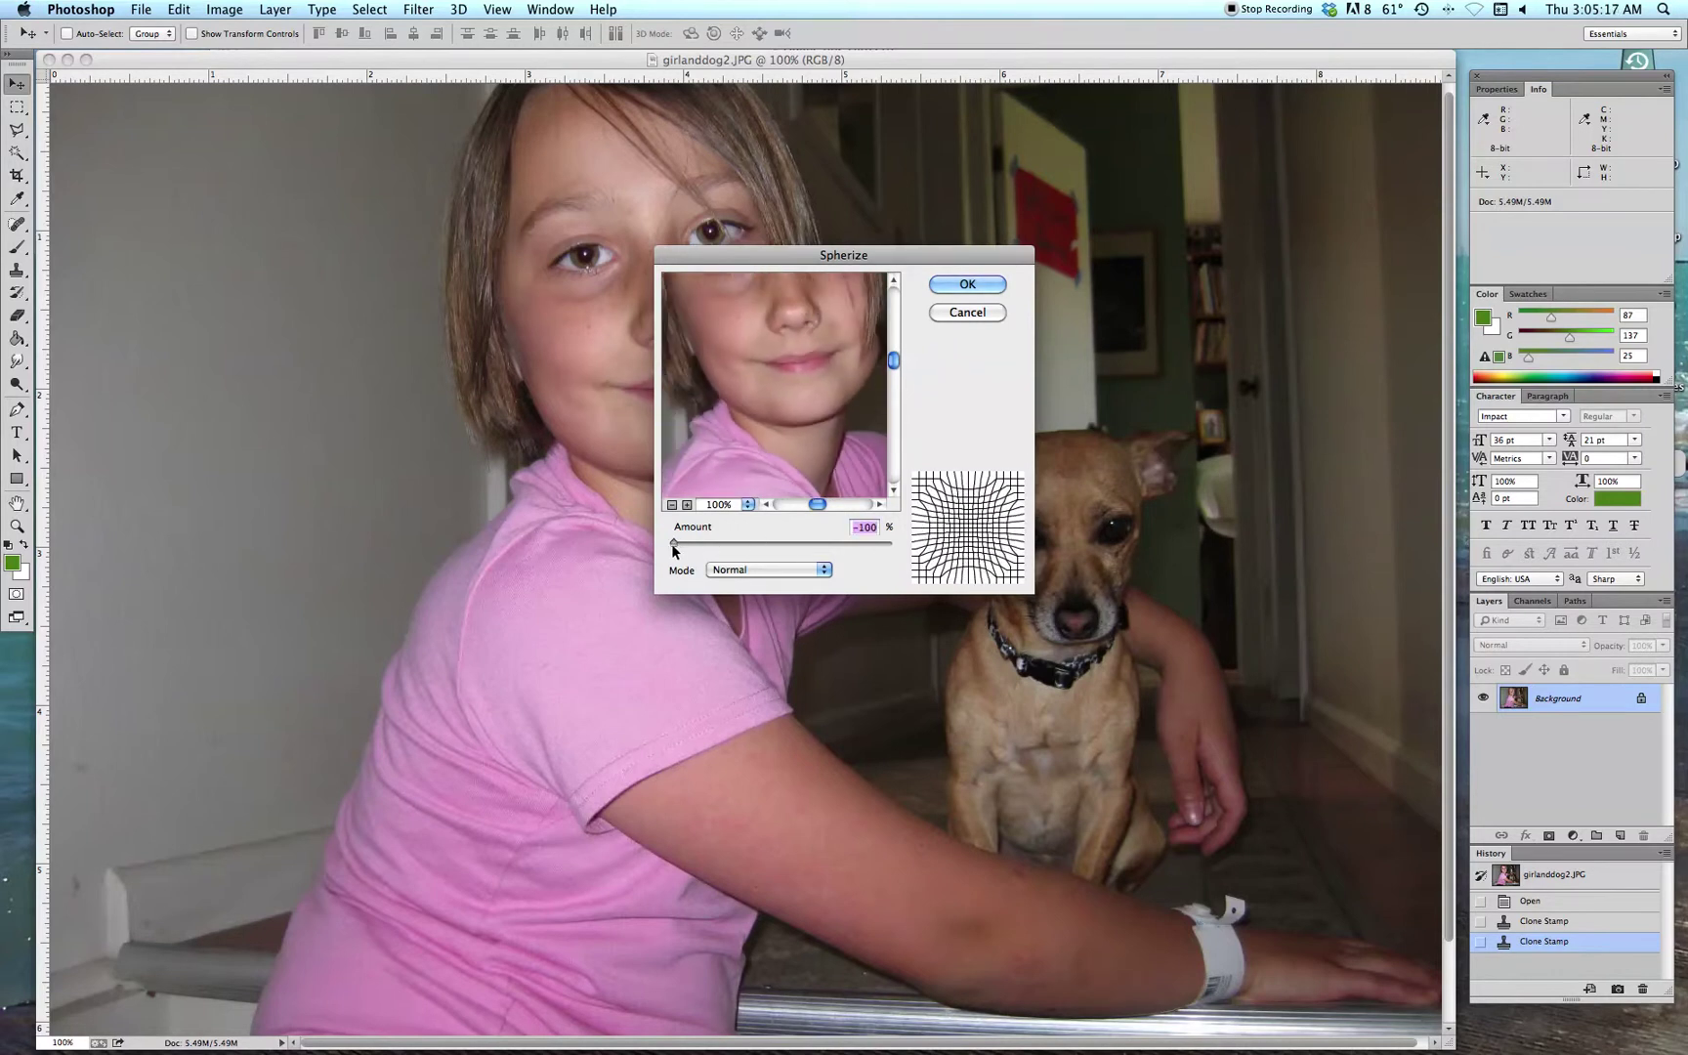
# Preview the whole photo at 12.5% with a Spherize amount of 100%, and cancel the filter
pyautogui.tripleClick(673, 504)
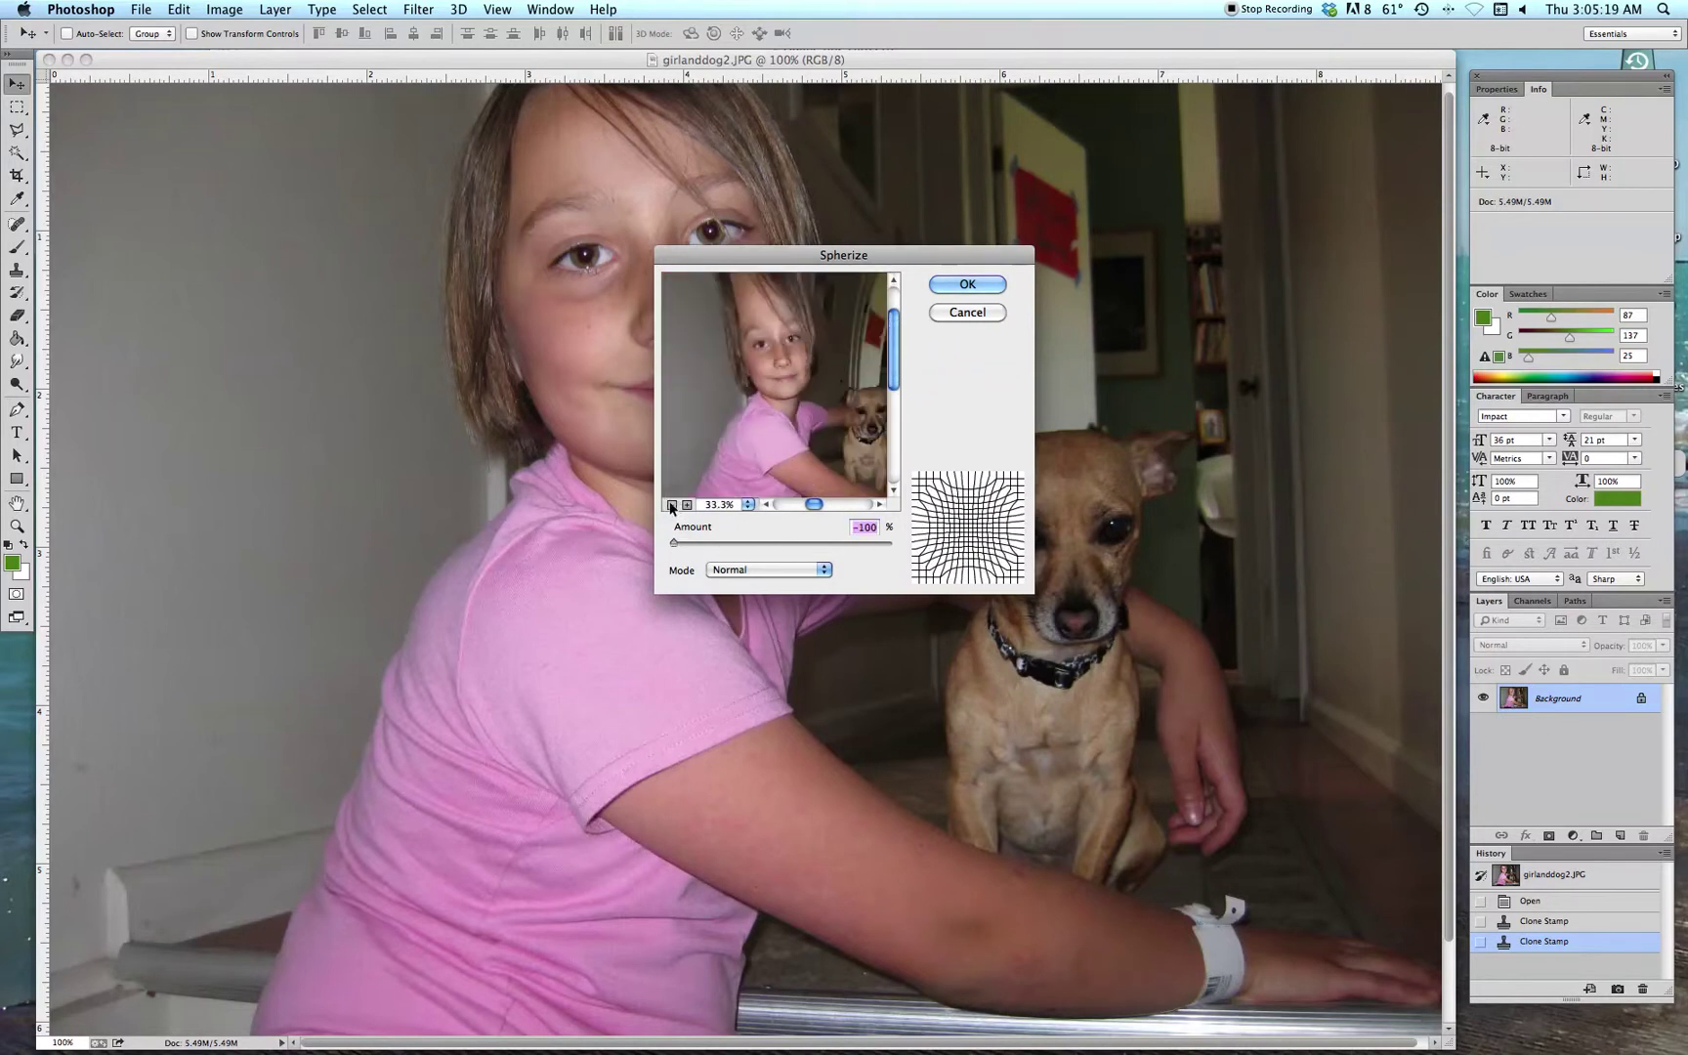
pyautogui.click(672, 505)
pyautogui.click(672, 504)
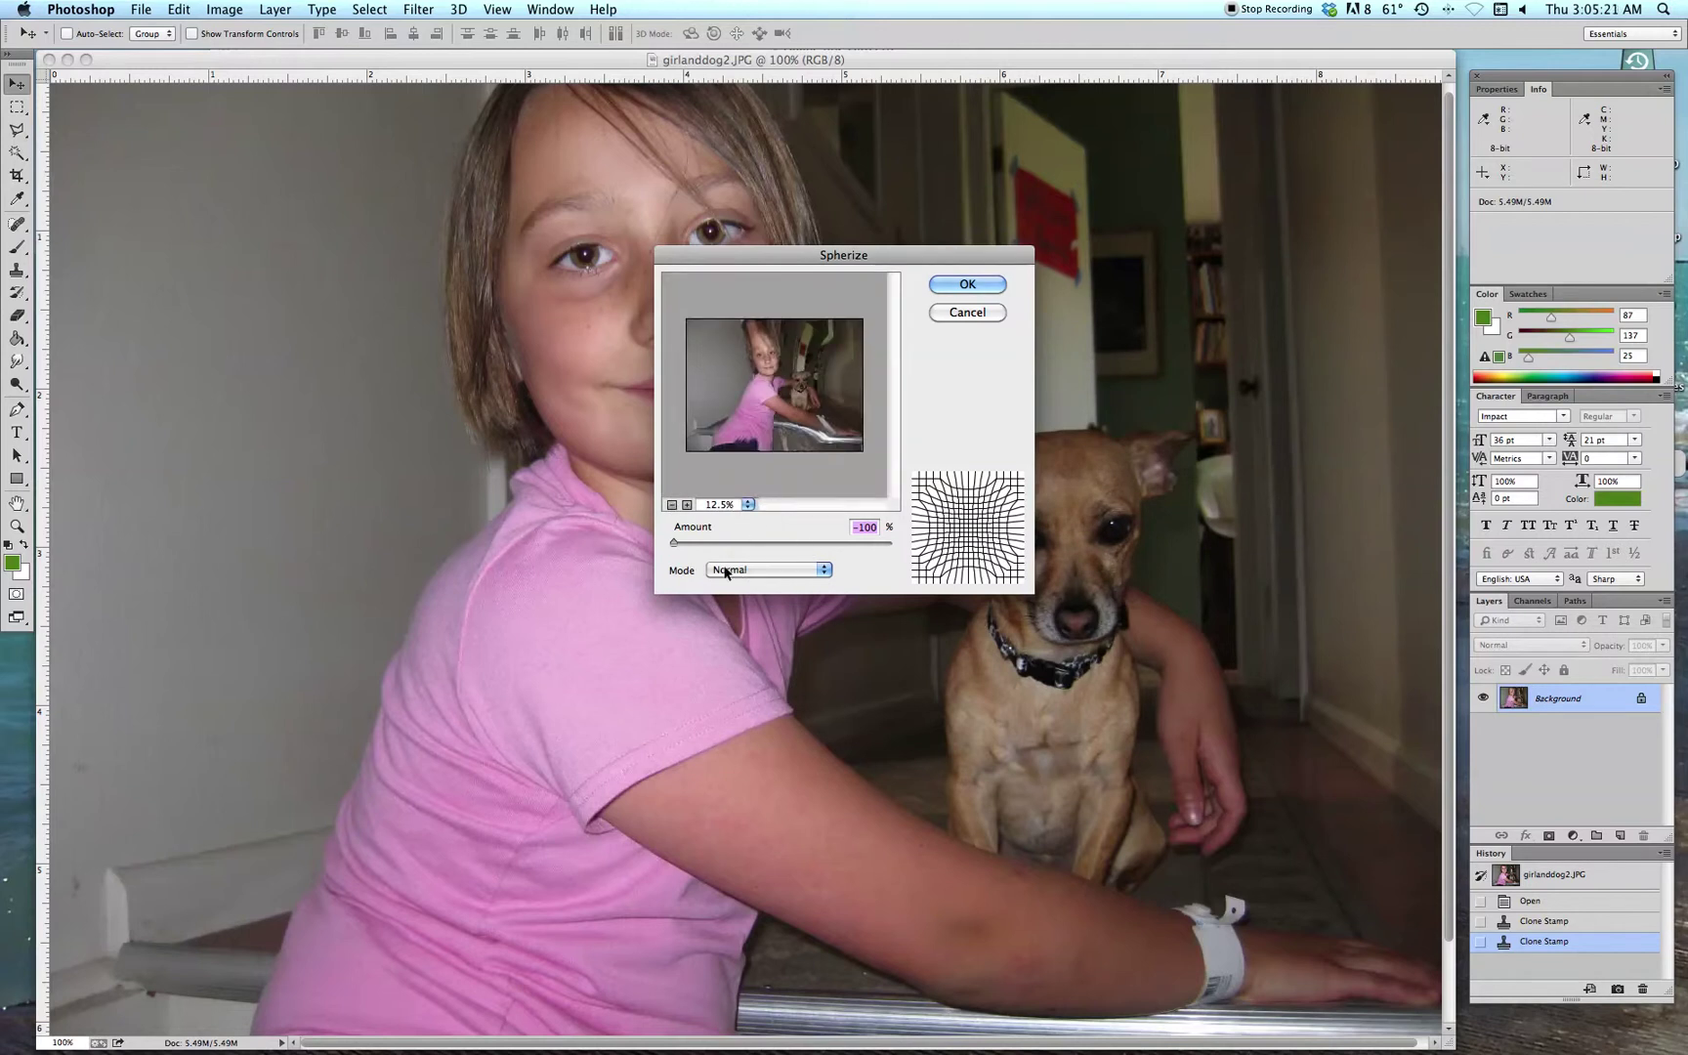
pyautogui.moveTo(673, 545); pyautogui.dragTo(890, 550)
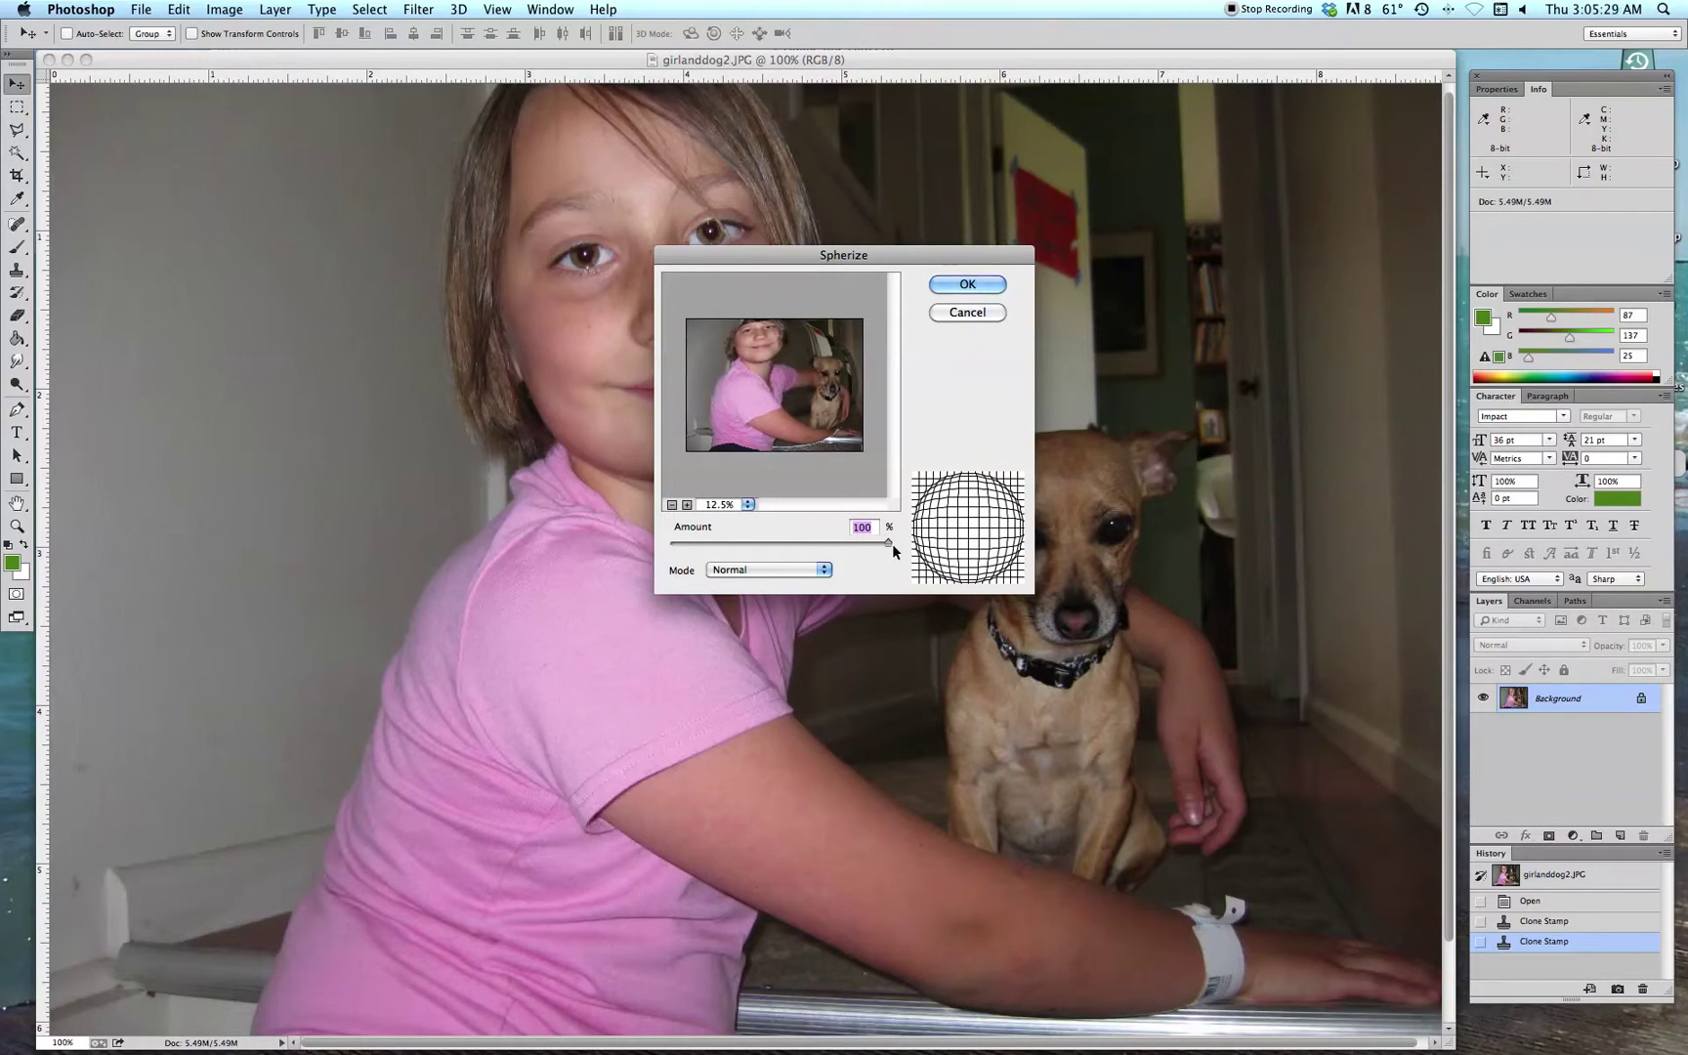
pyautogui.moveTo(892, 544)
pyautogui.mouseDown()
pyautogui.moveTo(624, 545)
pyautogui.moveTo(890, 543)
pyautogui.mouseUp()
pyautogui.click(963, 312)
# Open the Twirl distortion filter and show the whole photo in its preview at 12.5%
pyautogui.click(323, 9)
pyautogui.moveTo(409, 8)
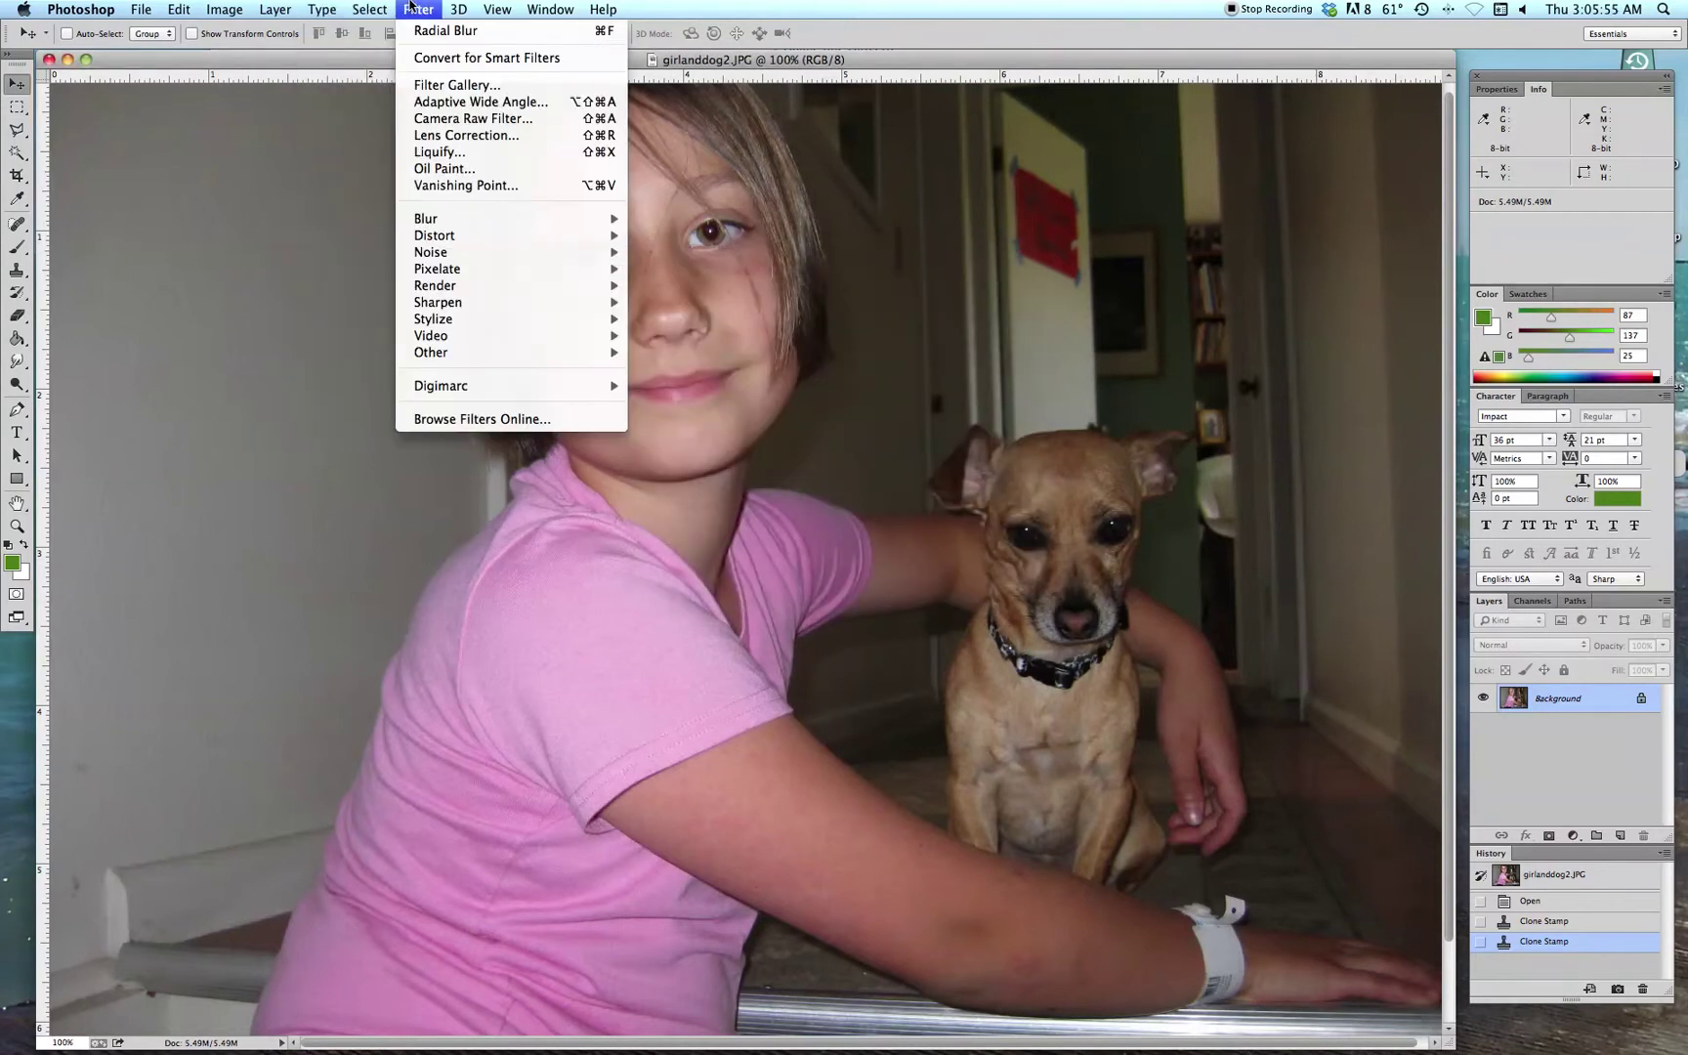
pyautogui.moveTo(442, 239)
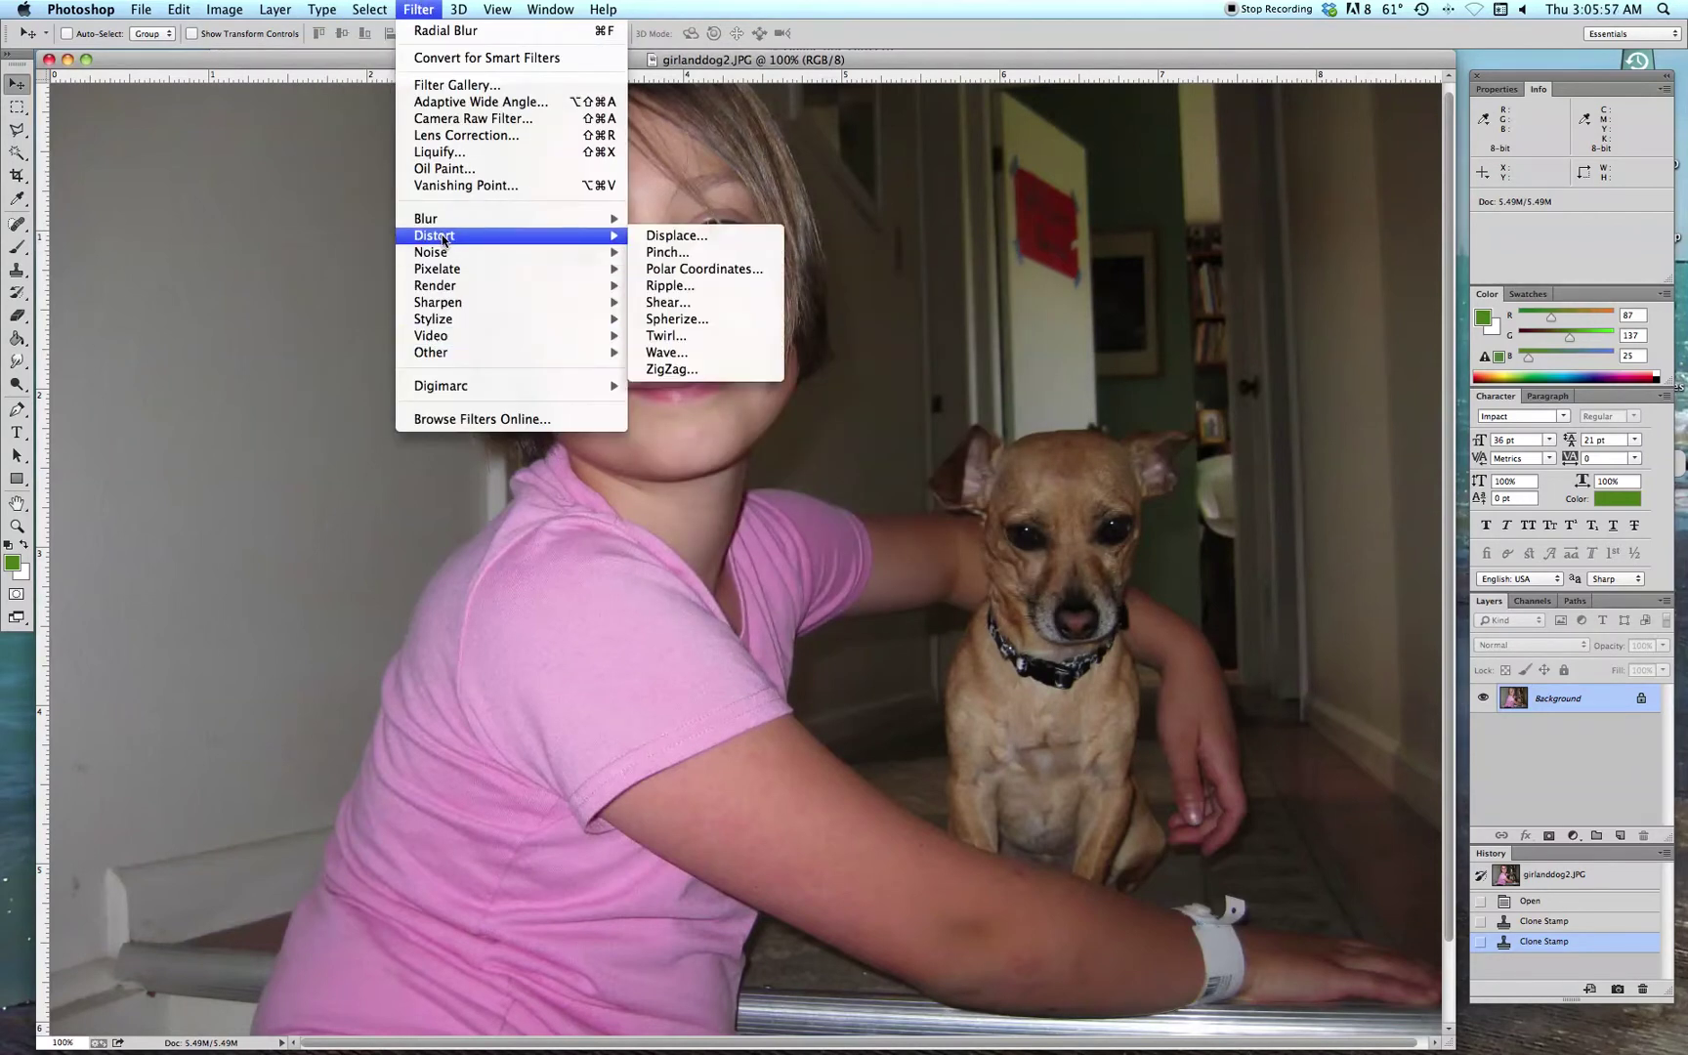
pyautogui.click(721, 337)
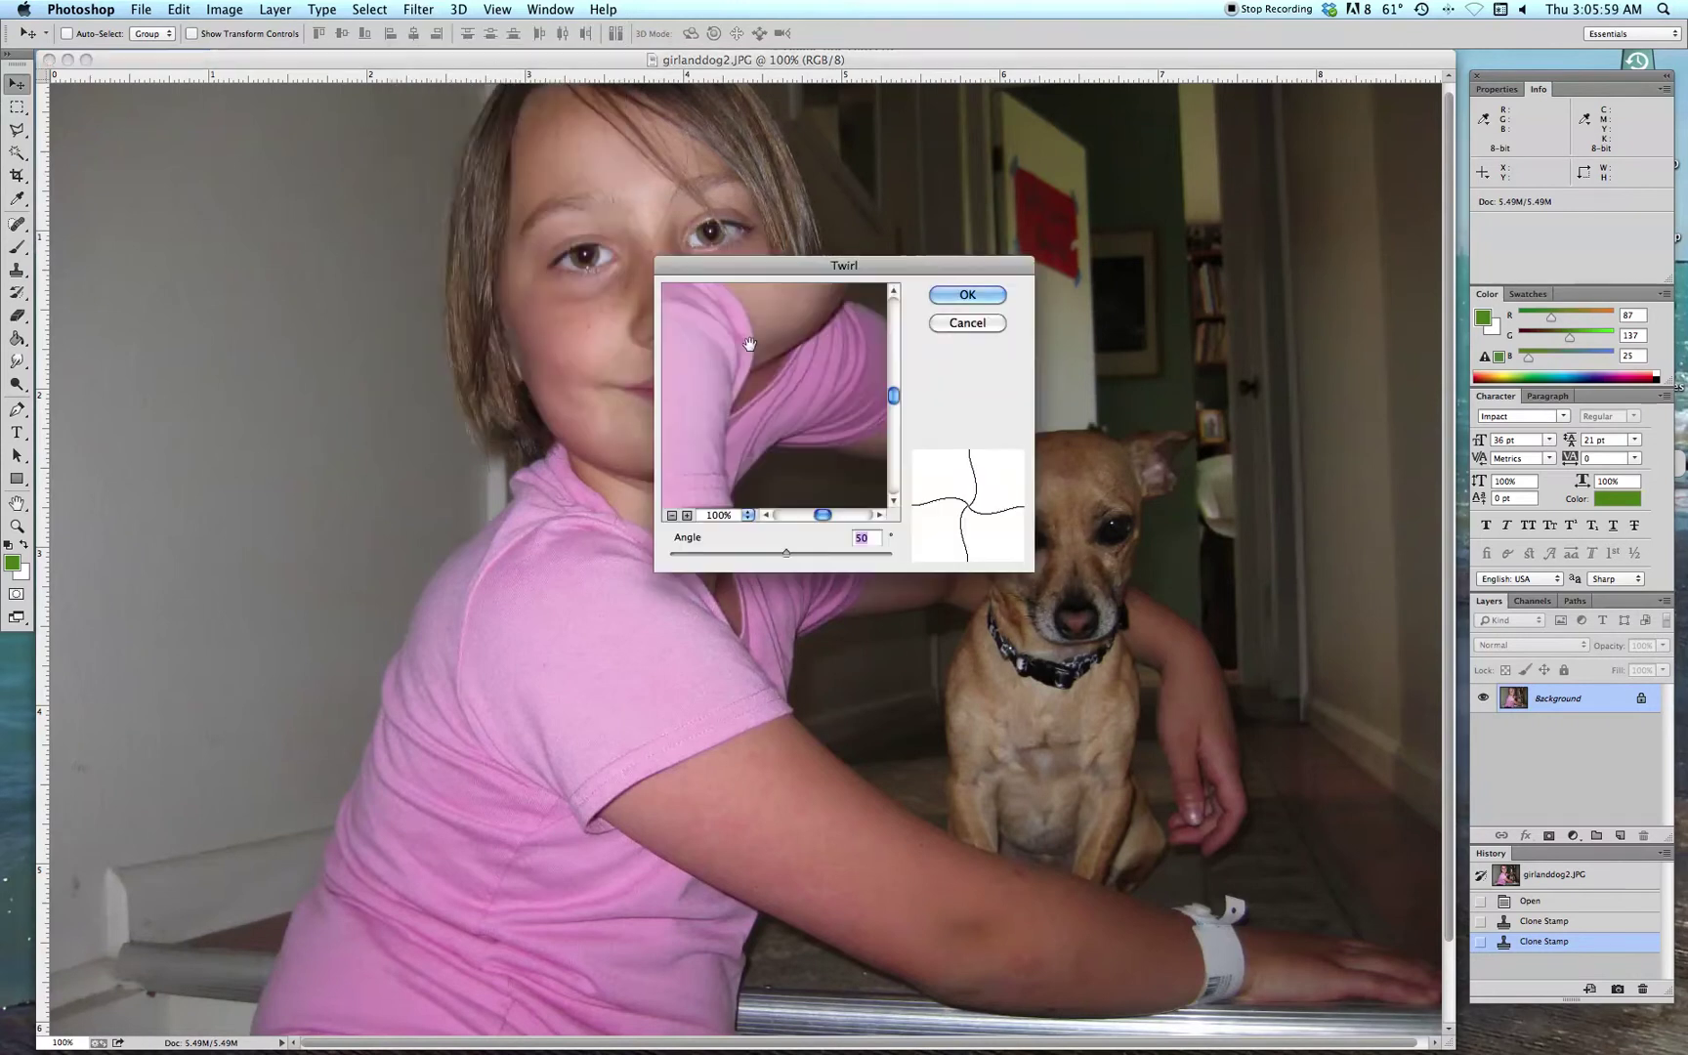
pyautogui.click(672, 515)
pyautogui.click(672, 515)
pyautogui.click(671, 515)
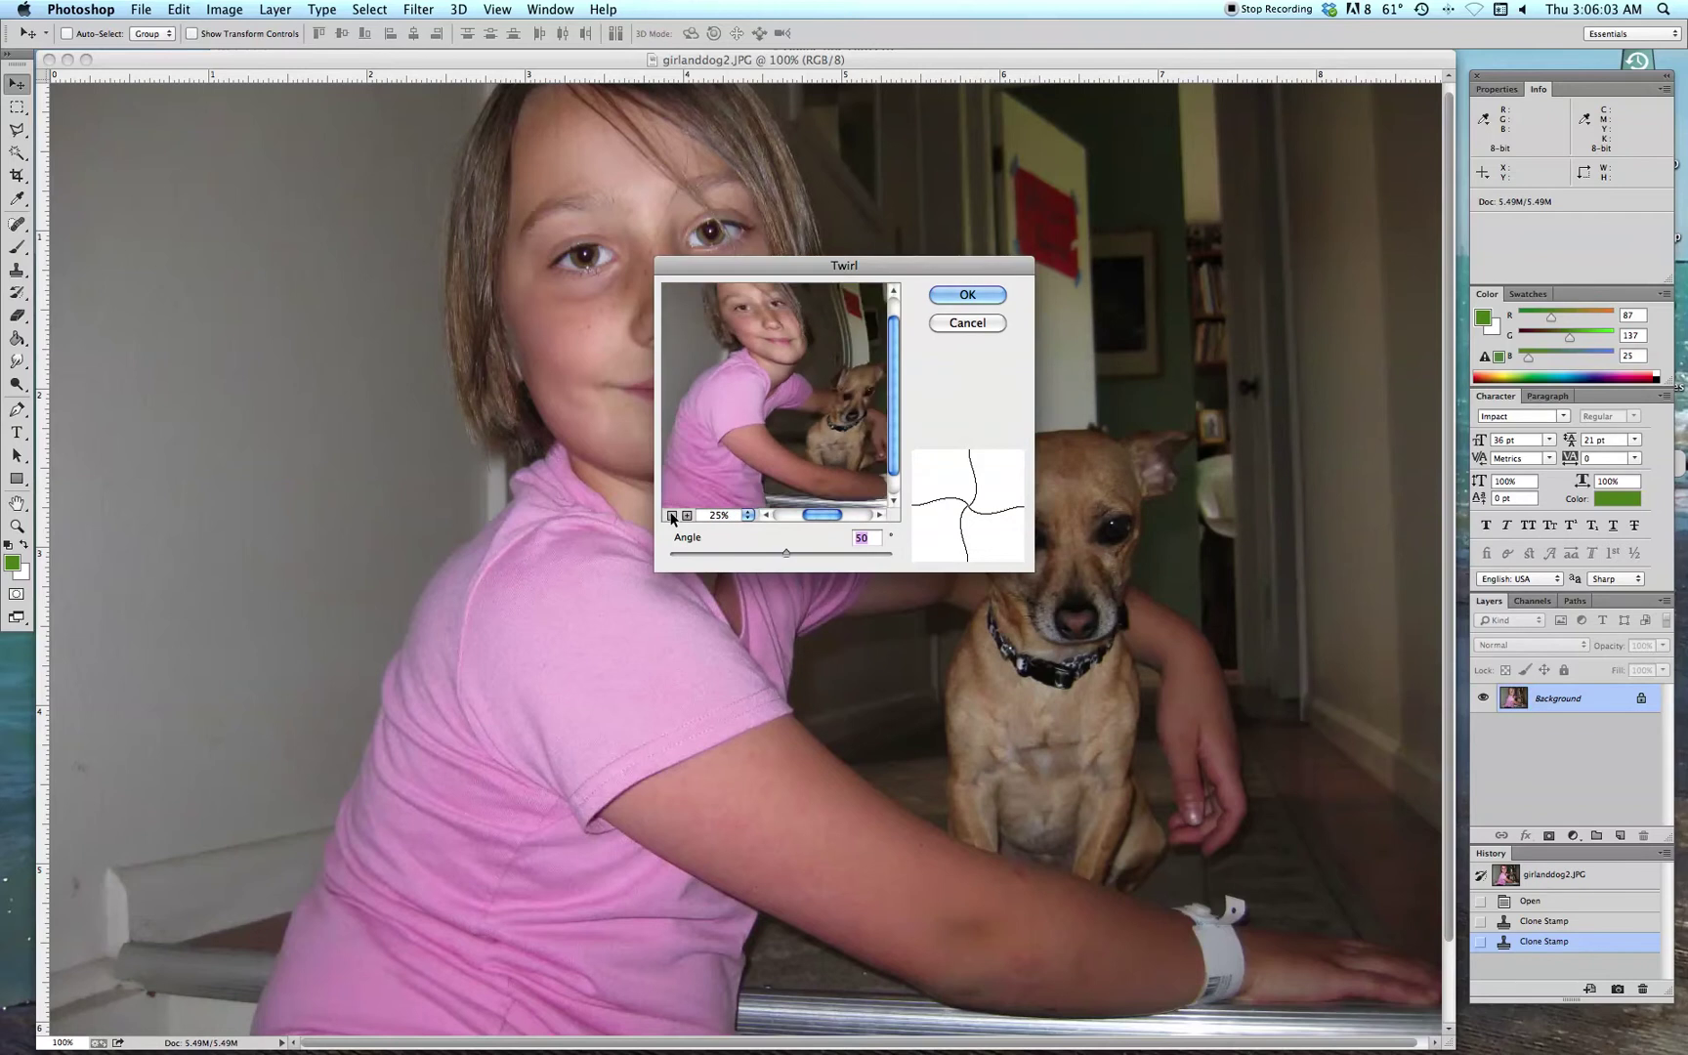
pyautogui.click(672, 515)
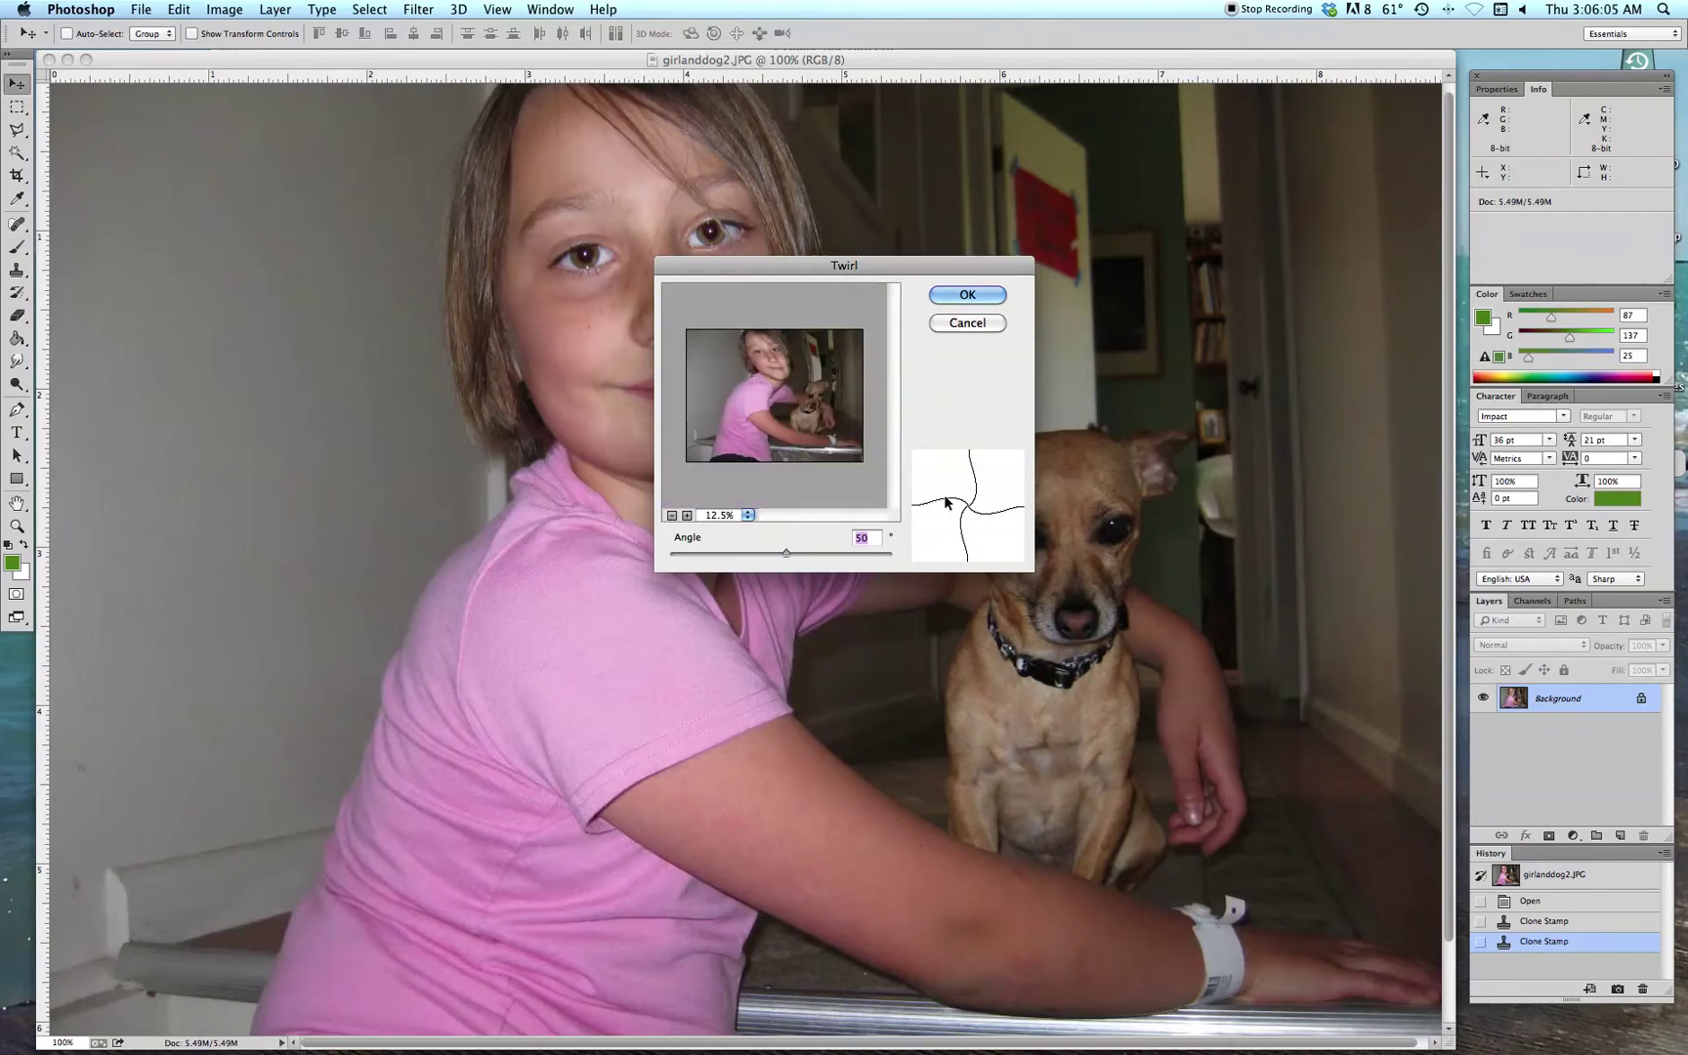
# Preview Twirl angles of 147 and 115 degrees, and close the filter without applying it
pyautogui.moveTo(786, 553)
pyautogui.mouseDown()
pyautogui.moveTo(876, 552)
pyautogui.moveTo(652, 554)
pyautogui.moveTo(797, 553)
pyautogui.mouseUp()
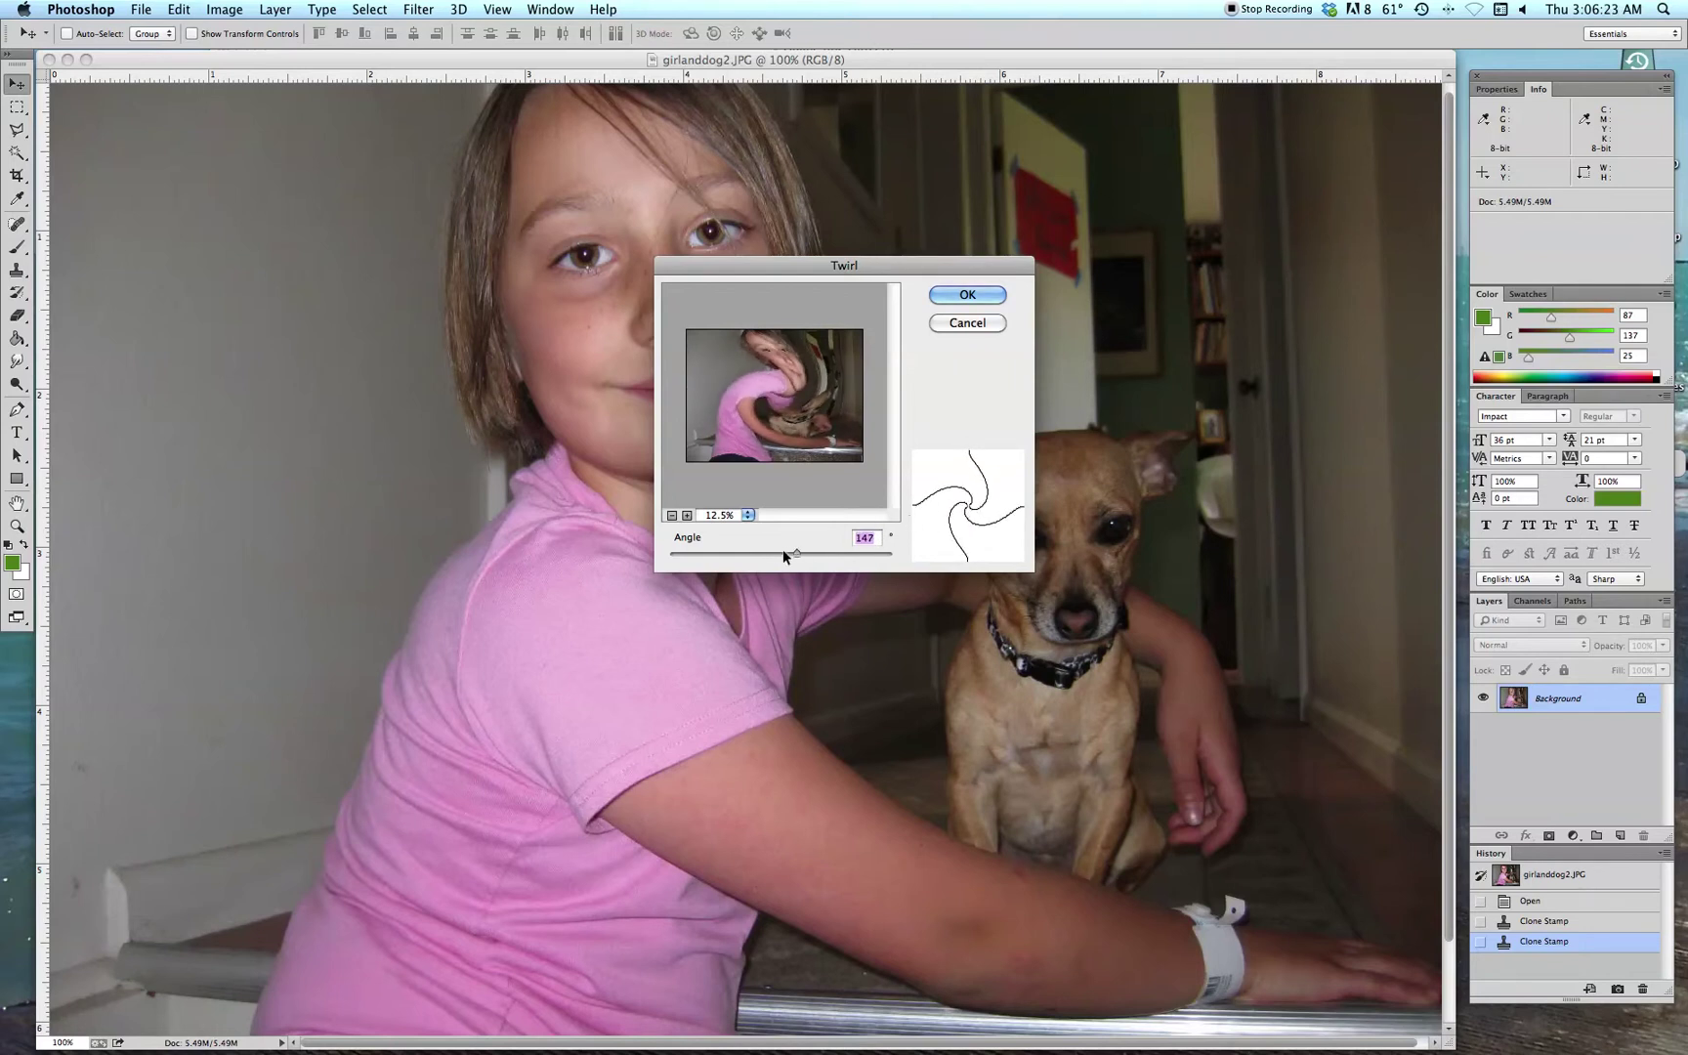
pyautogui.moveTo(802, 553); pyautogui.dragTo(792, 553)
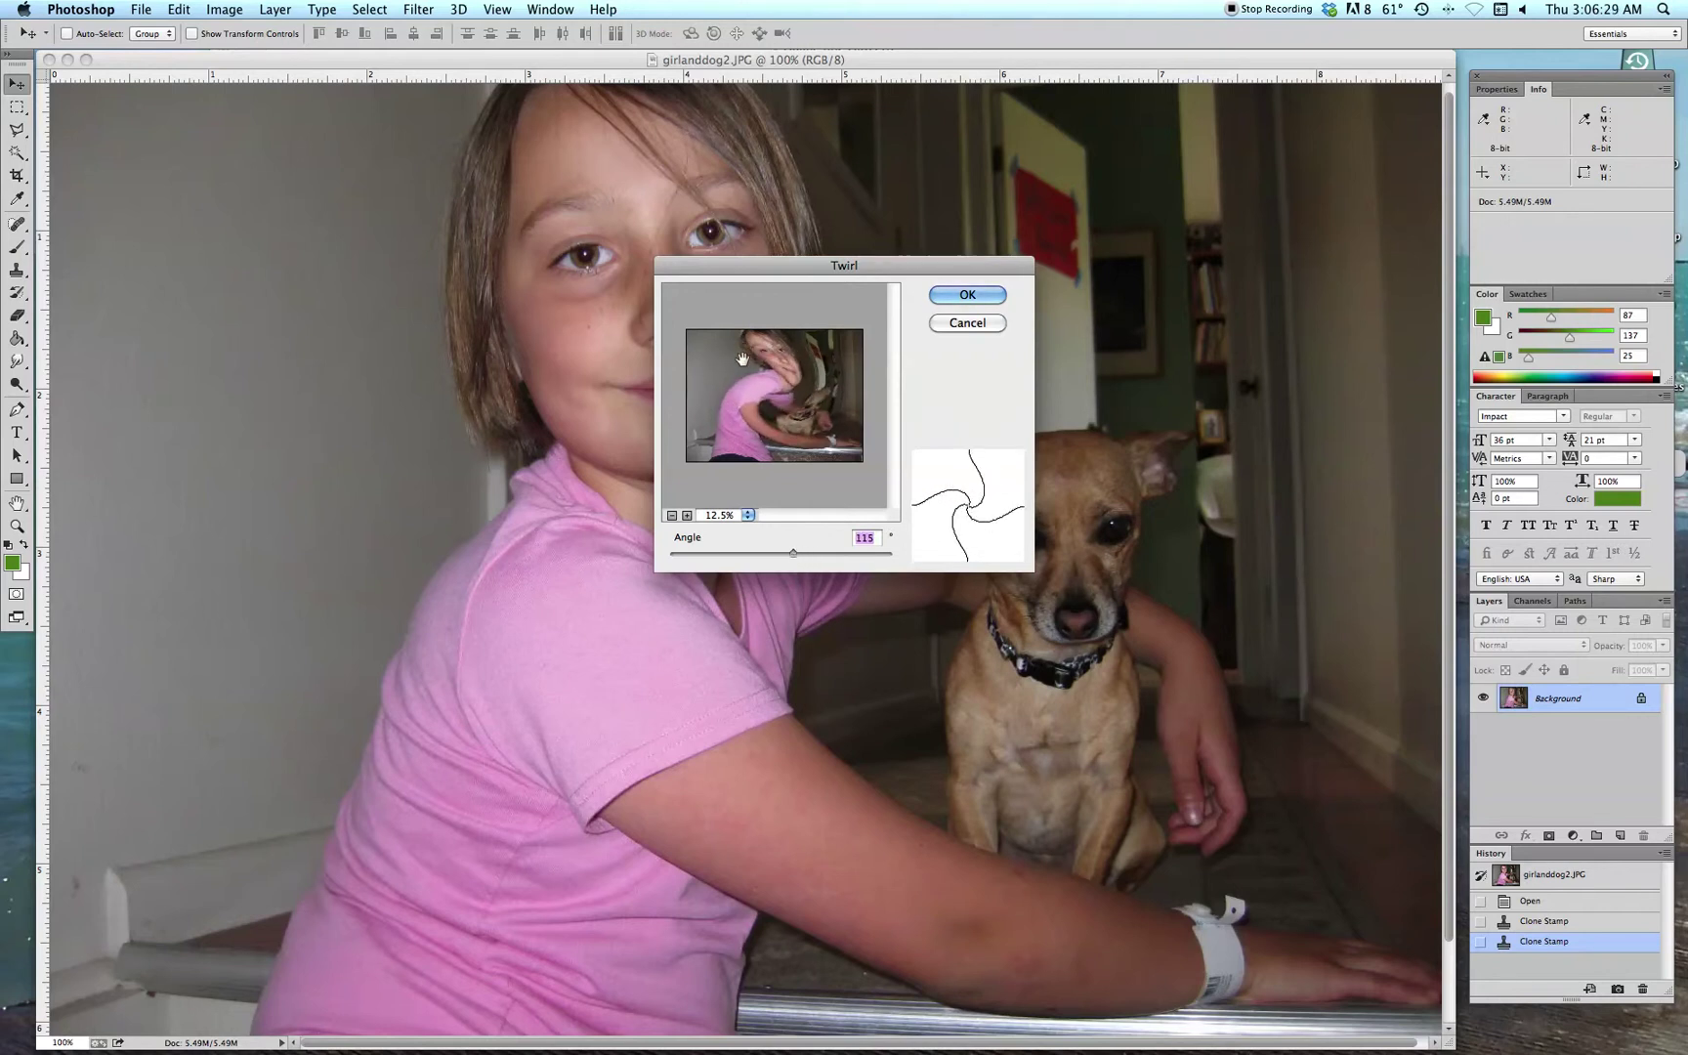
pyautogui.moveTo(791, 553); pyautogui.dragTo(771, 553)
pyautogui.click(955, 295)
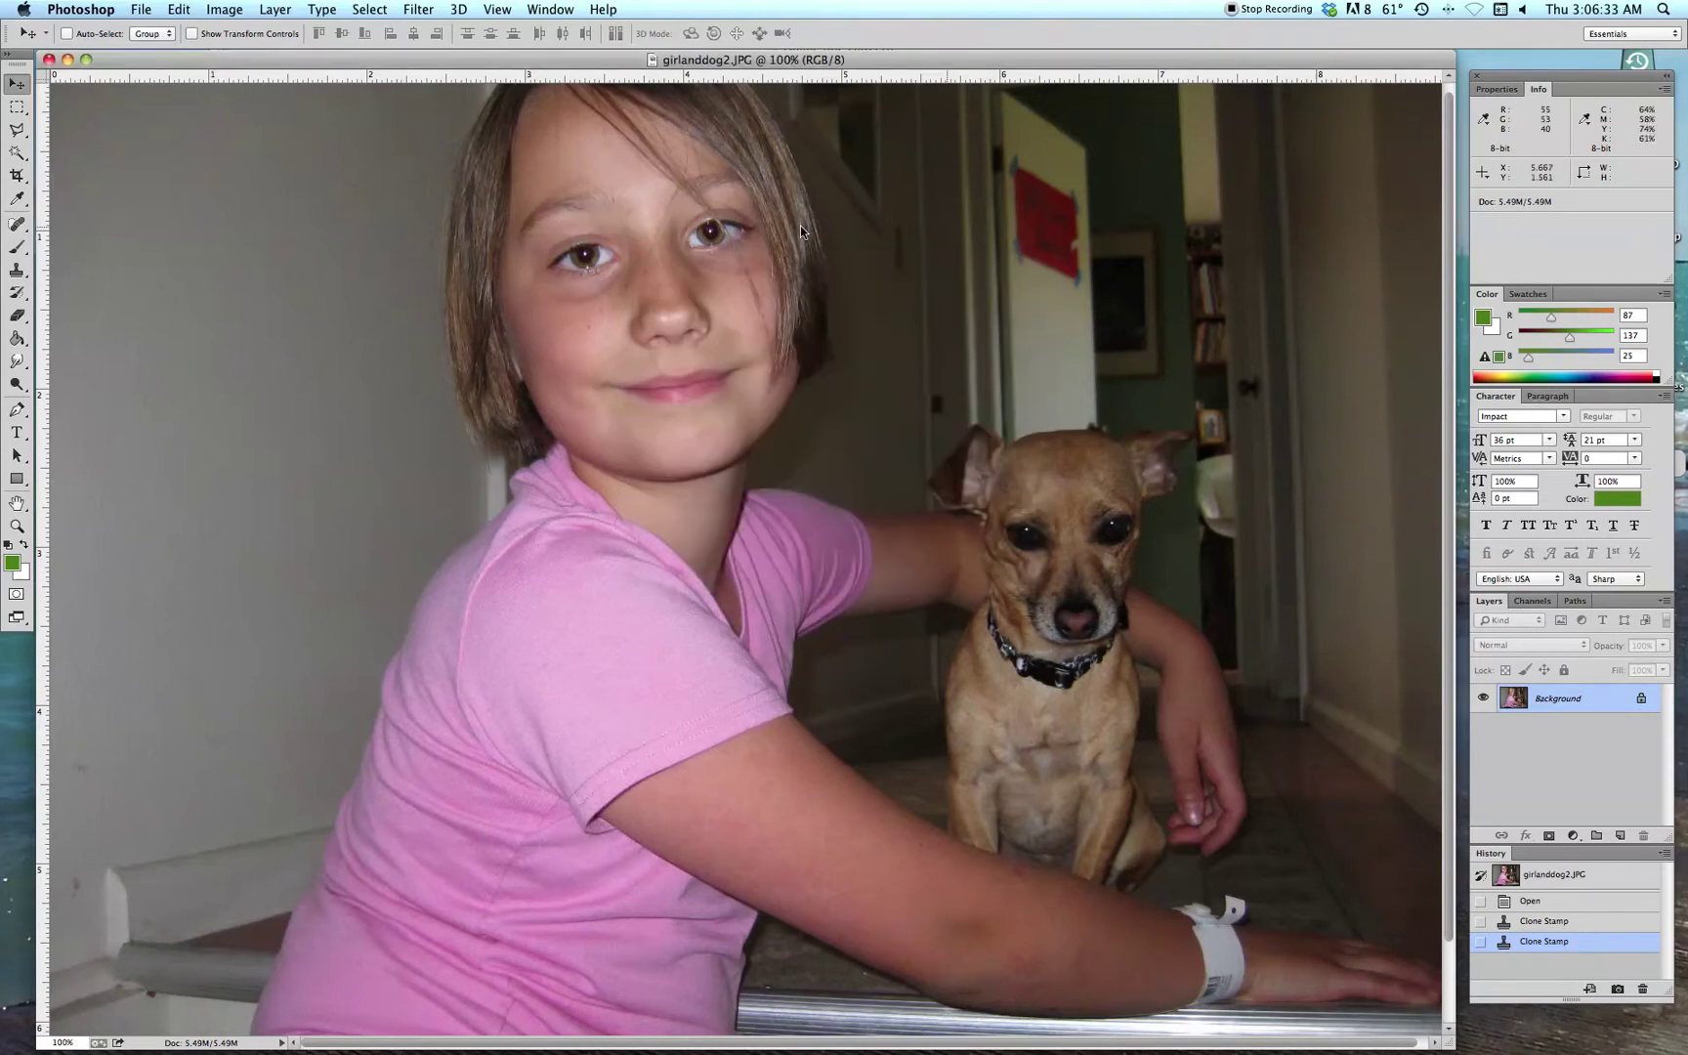
# Open the ZigZag distortion filter and set the Pond Ripples amount to 43 and the ridges to 3
pyautogui.click(421, 8)
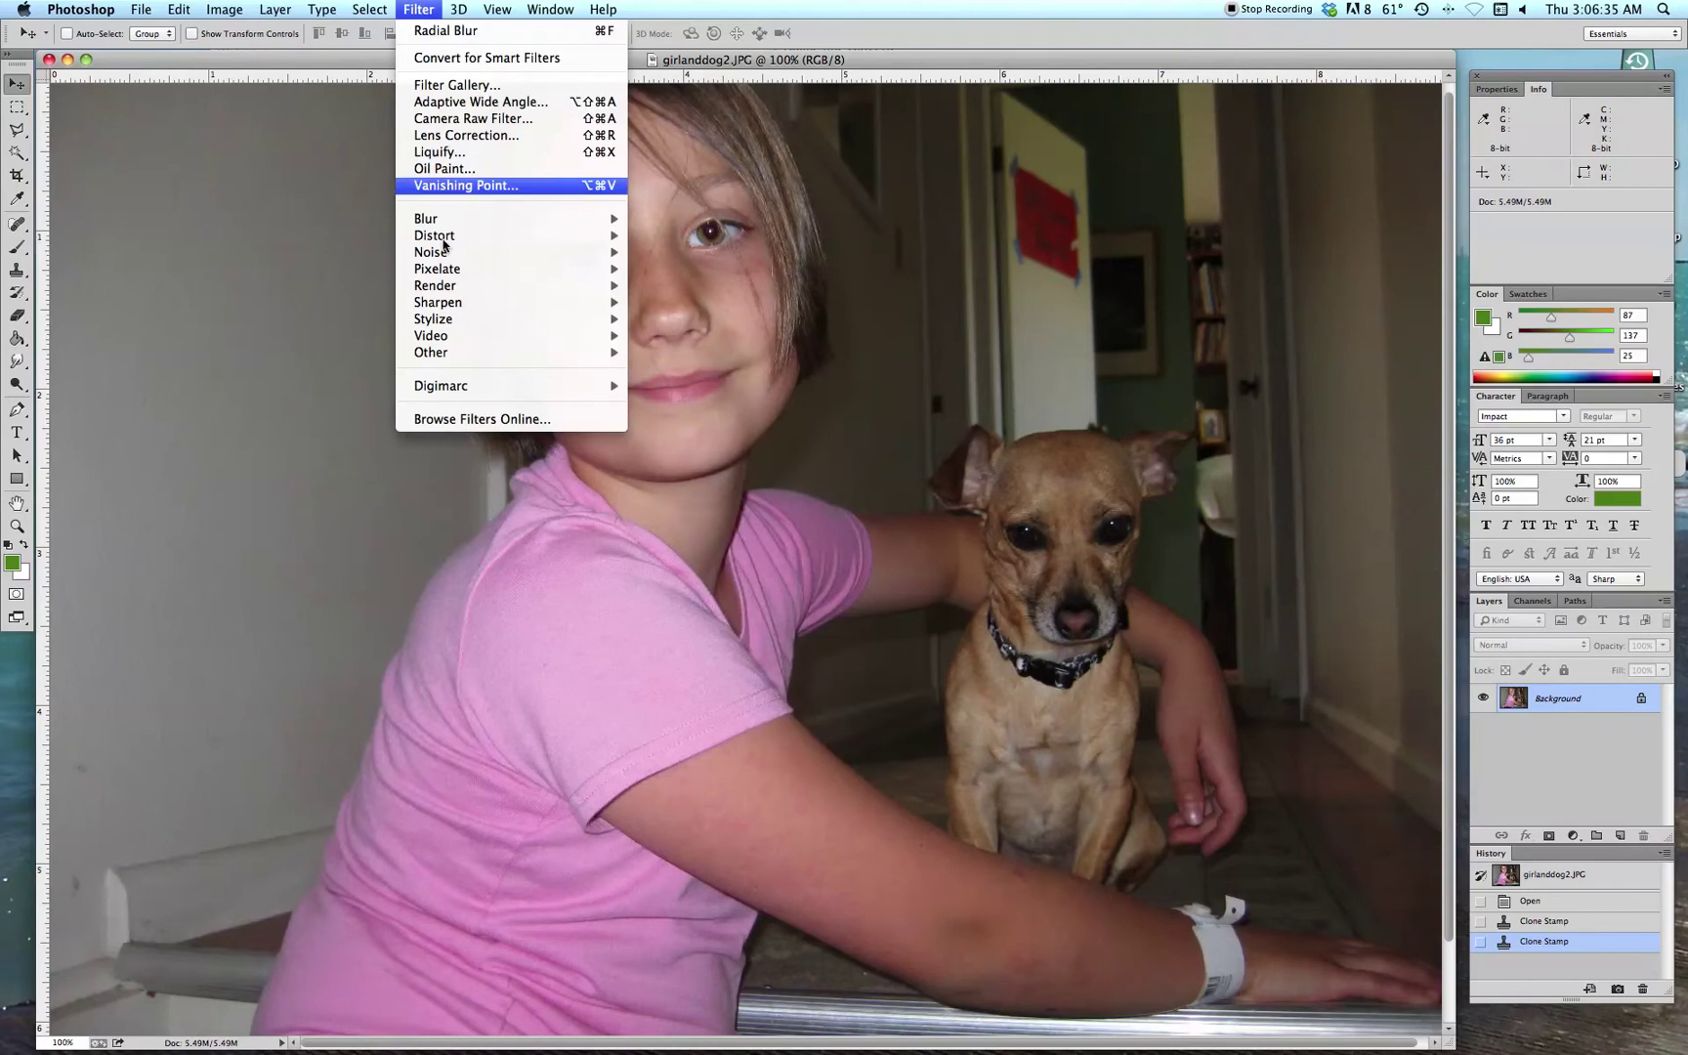
pyautogui.moveTo(442, 237)
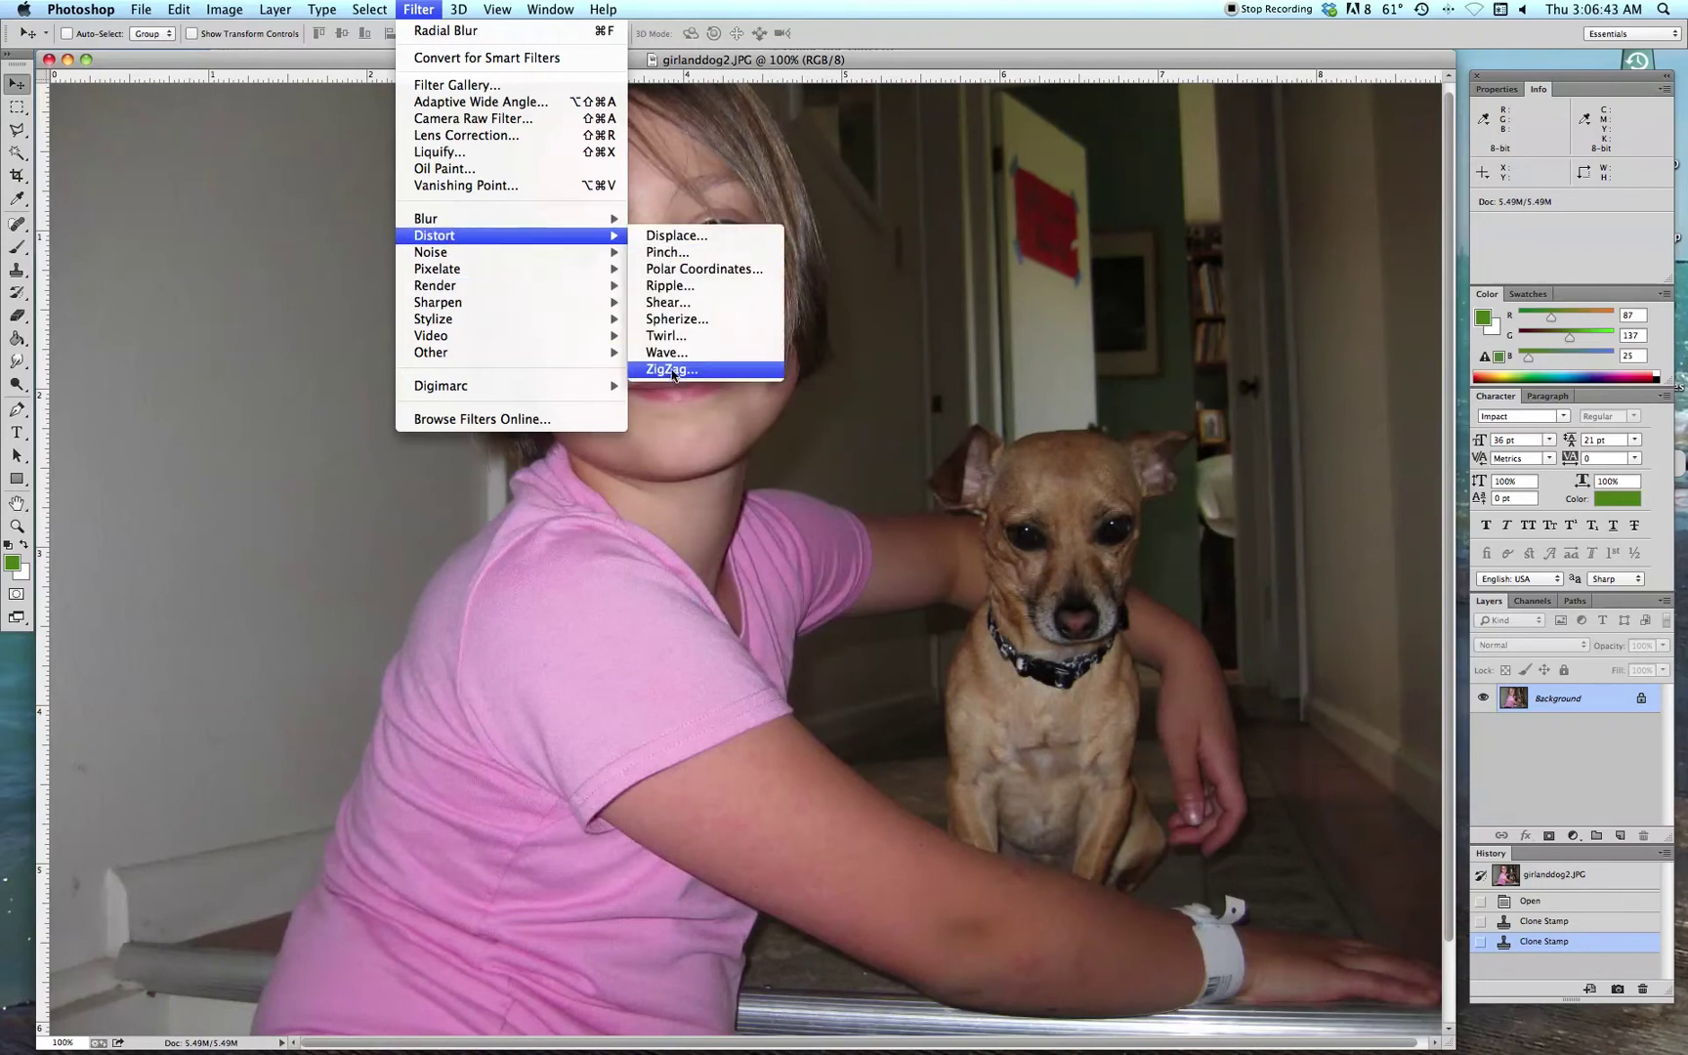
pyautogui.click(727, 368)
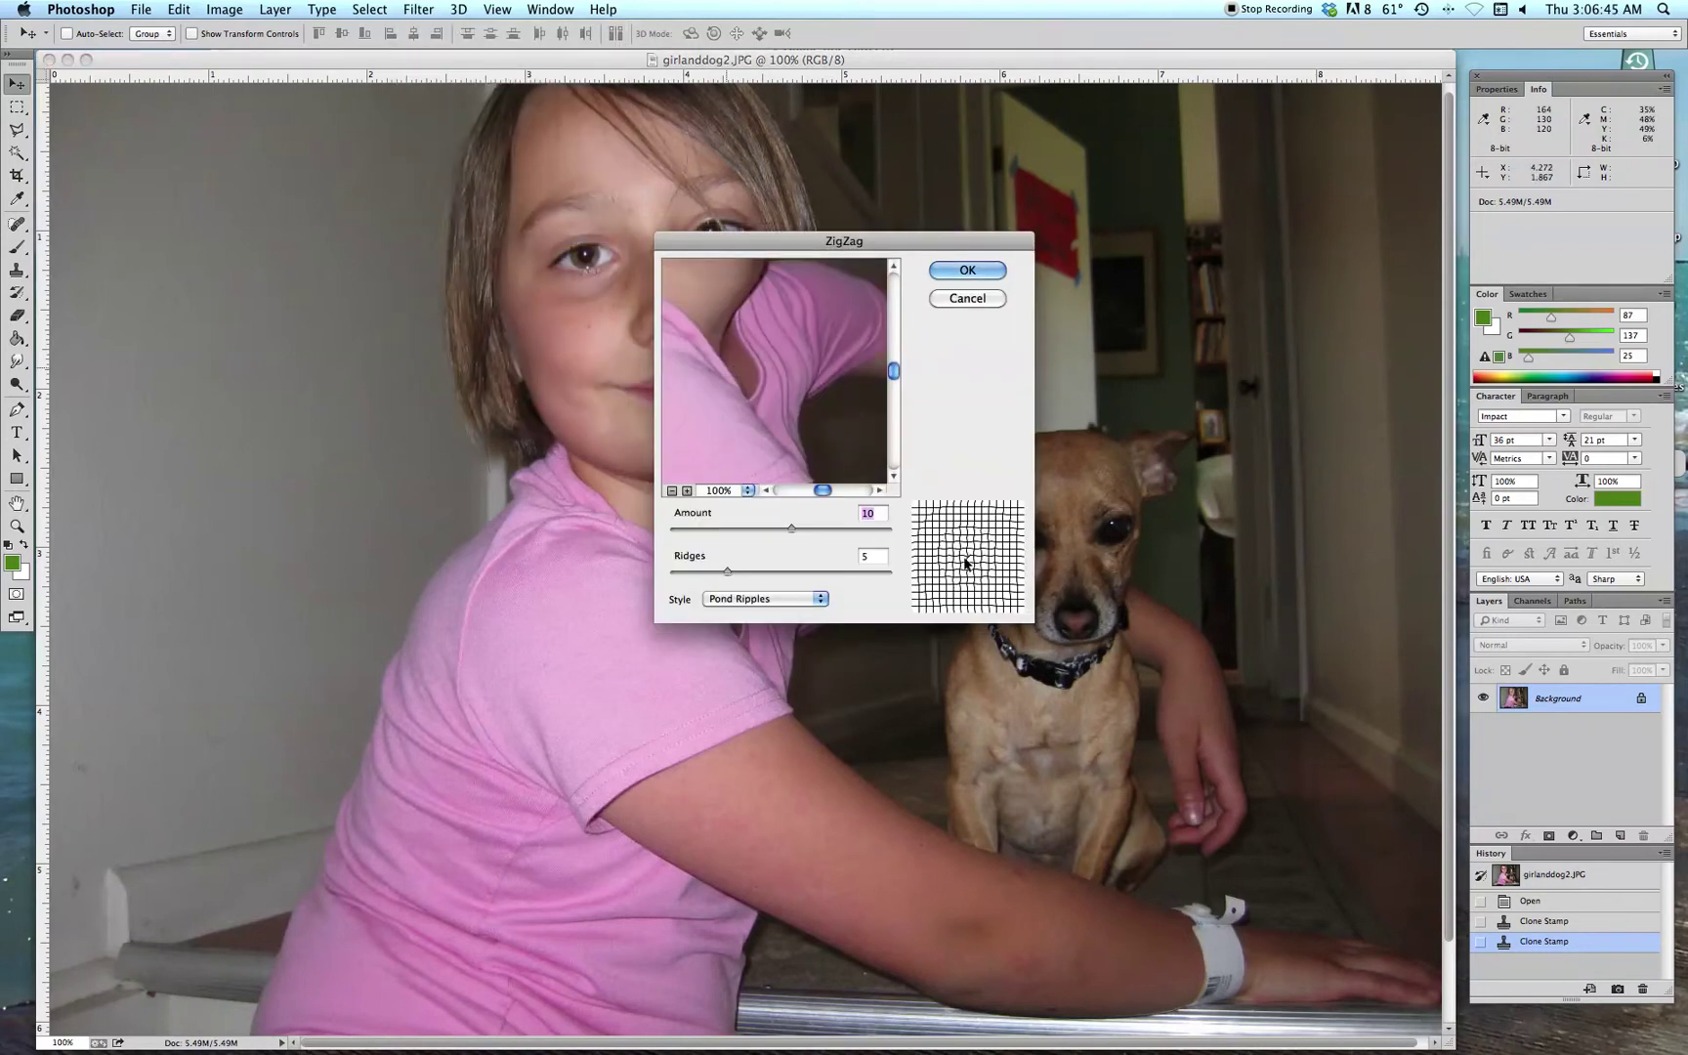
pyautogui.moveTo(790, 527); pyautogui.dragTo(826, 530)
pyautogui.click(727, 573)
pyautogui.moveTo(727, 575); pyautogui.dragTo(702, 575)
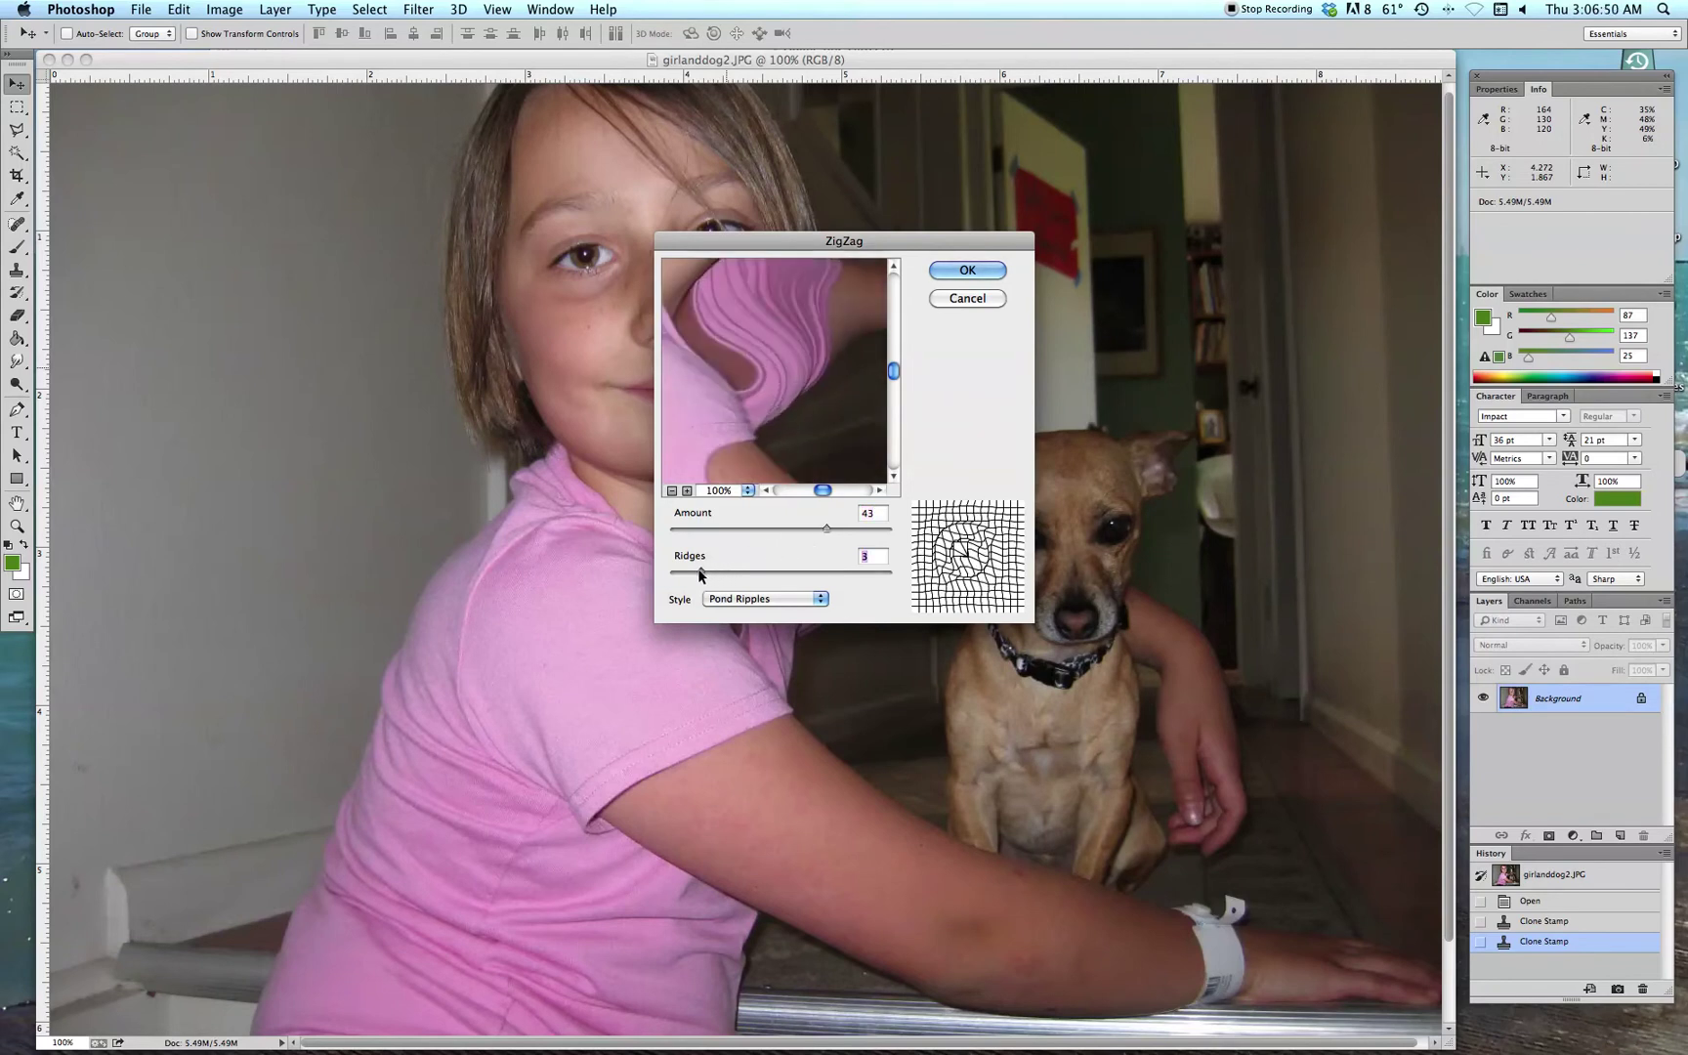
# Set the ZigZag amount to -55 and the ridges to 5, previewing the whole photo at 12.5%
pyautogui.click(673, 492)
pyautogui.click(672, 491)
pyautogui.click(672, 491)
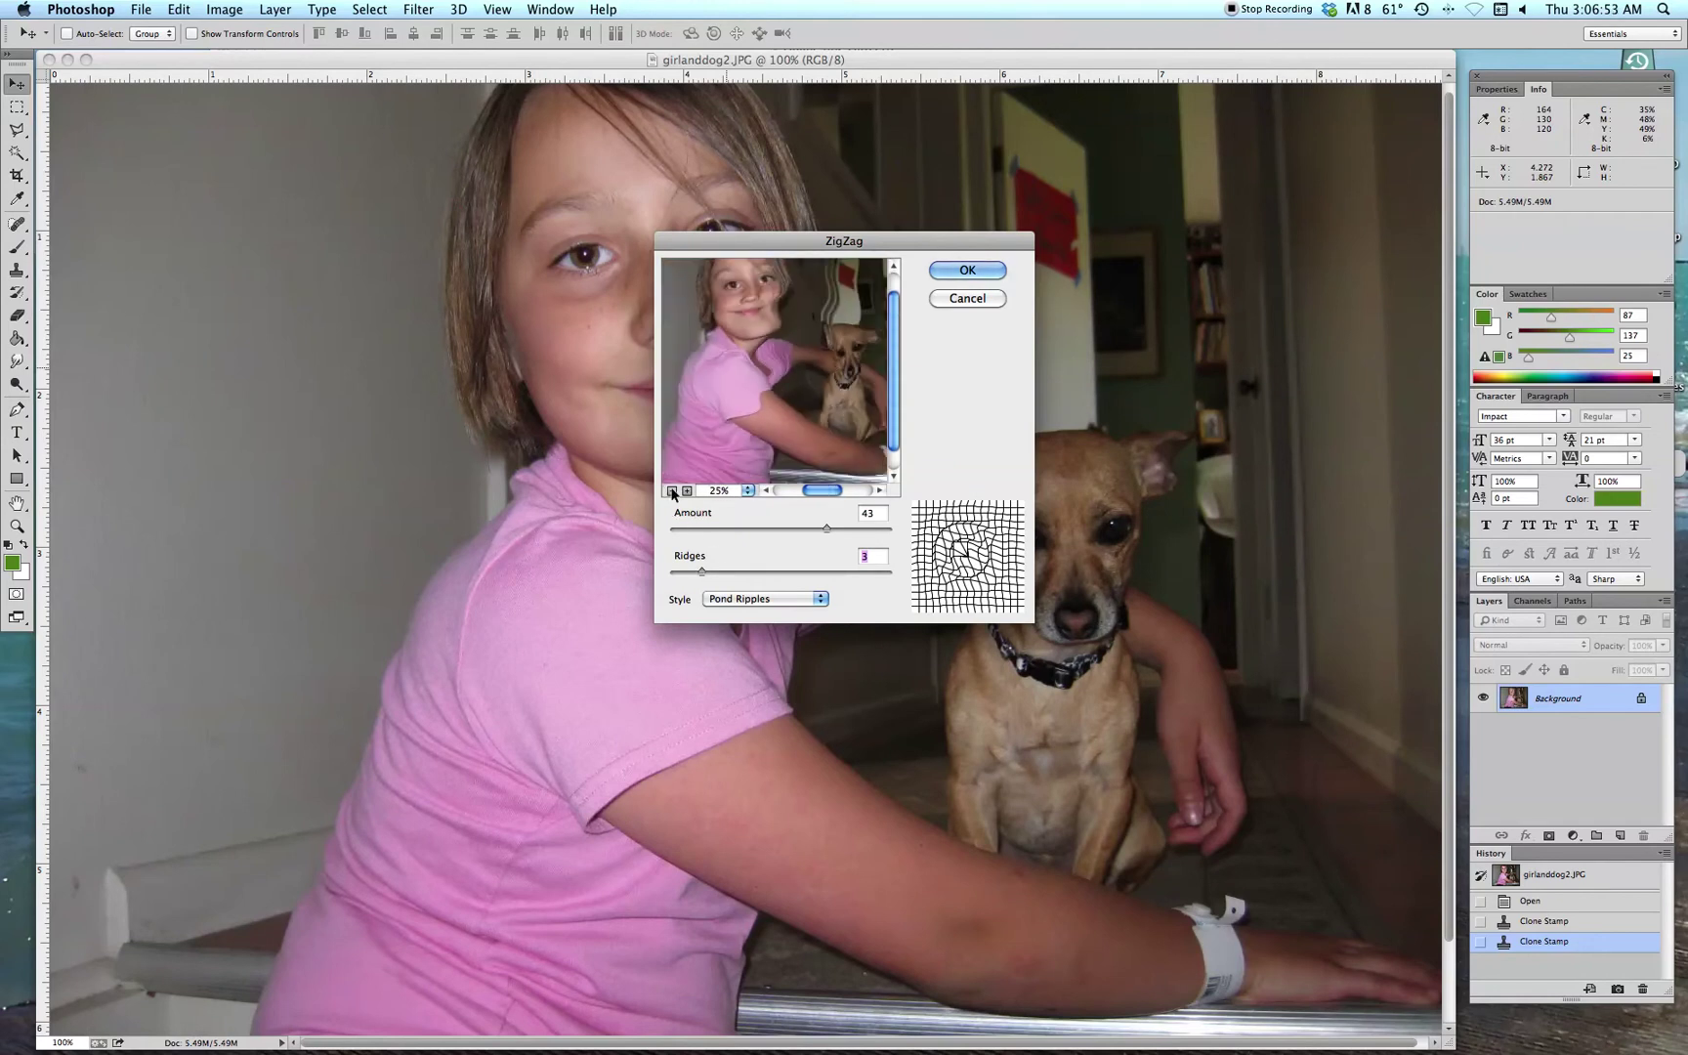
pyautogui.click(673, 491)
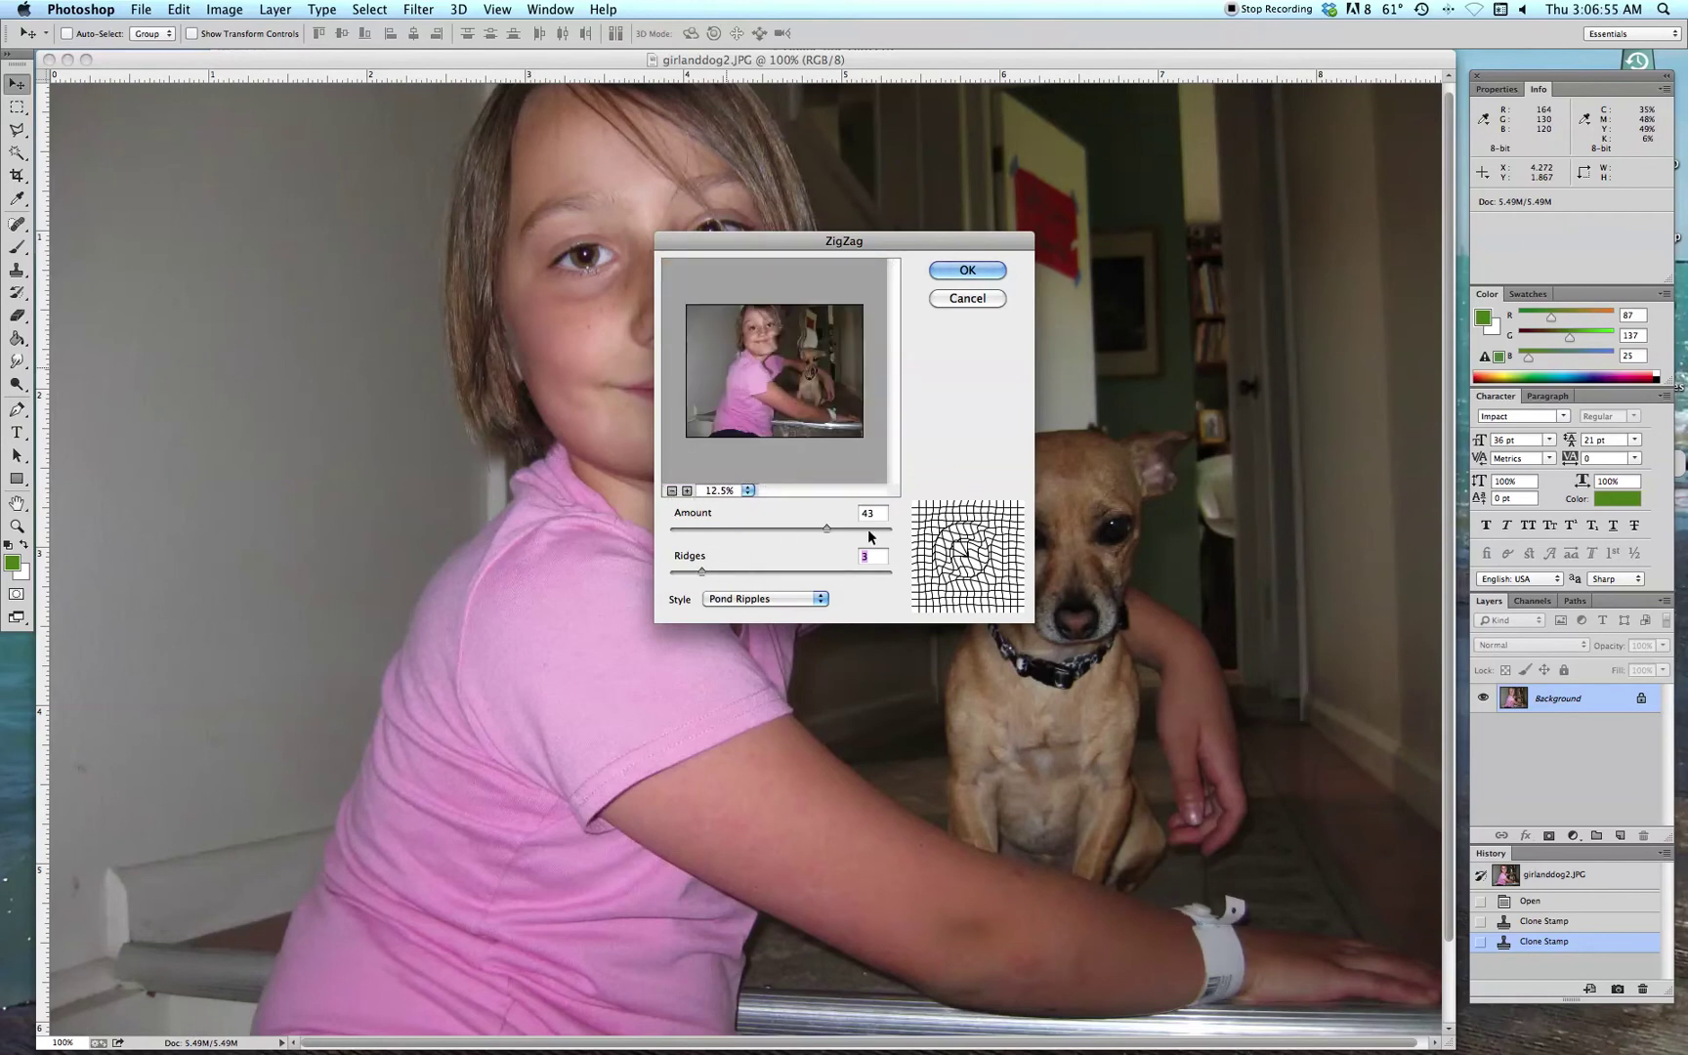
pyautogui.moveTo(823, 529); pyautogui.dragTo(725, 573)
# Change the ZigZag style to Out From Center and set the ridges to 16
pyautogui.click(761, 600)
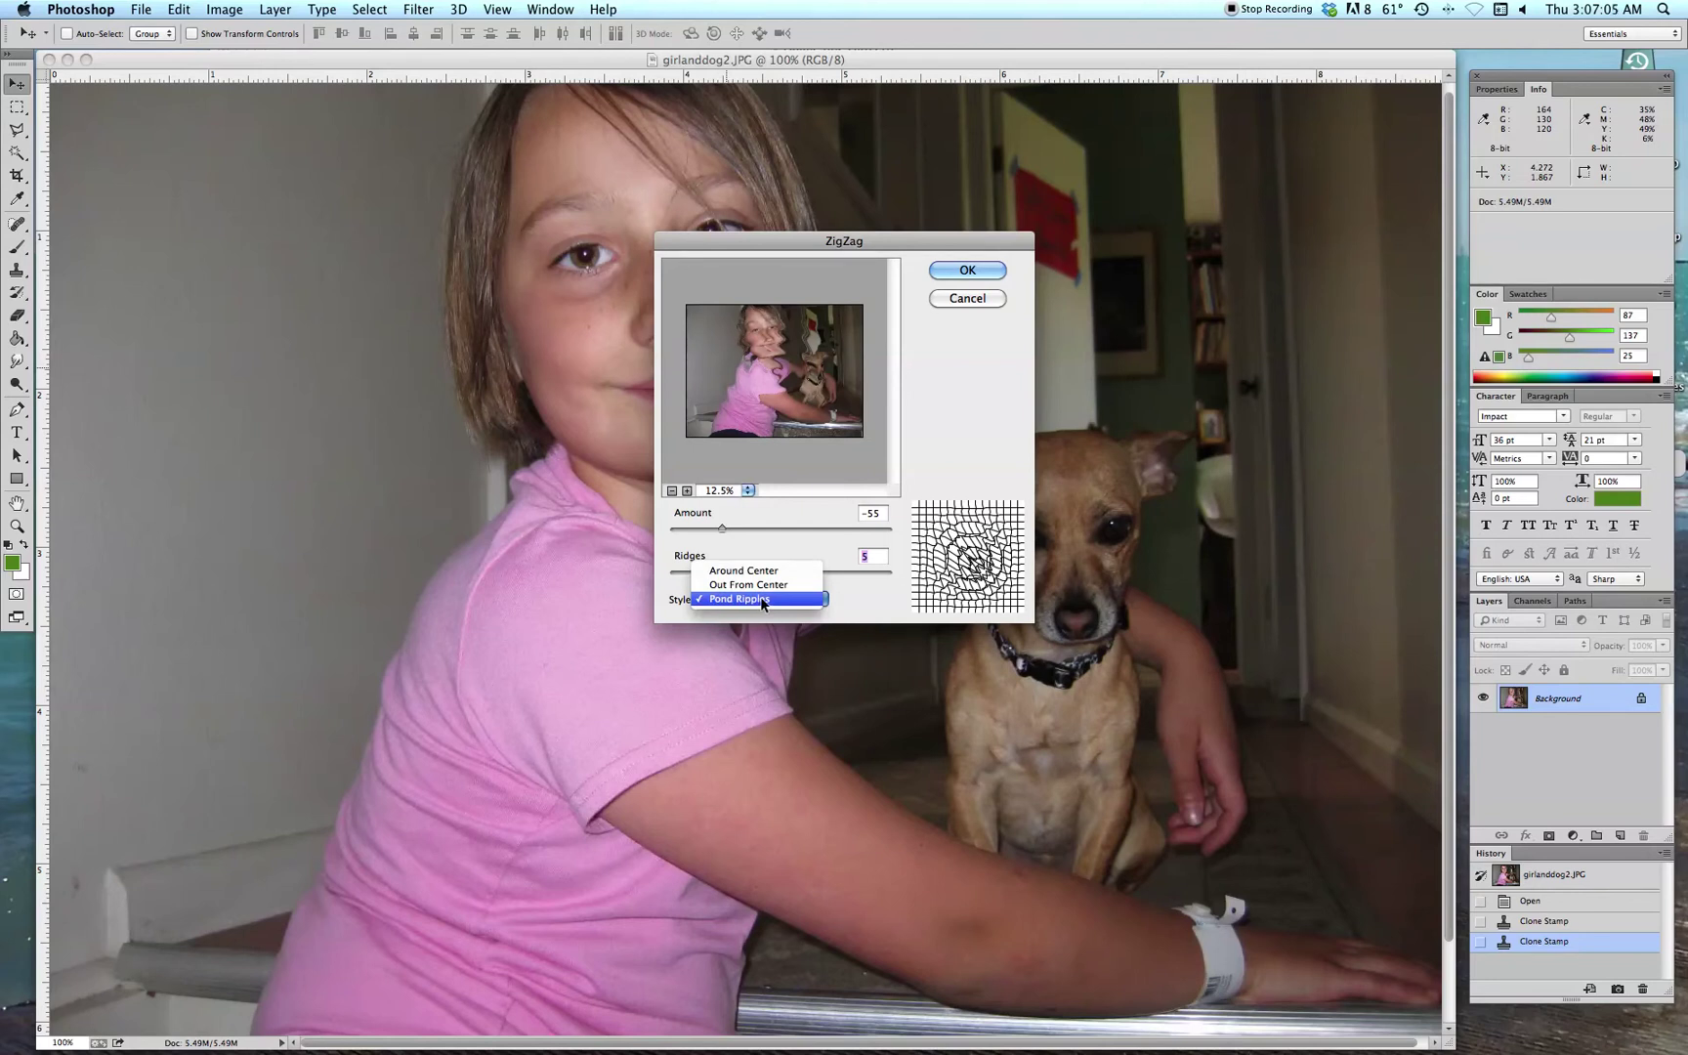
pyautogui.click(760, 596)
pyautogui.click(734, 601)
pyautogui.click(738, 585)
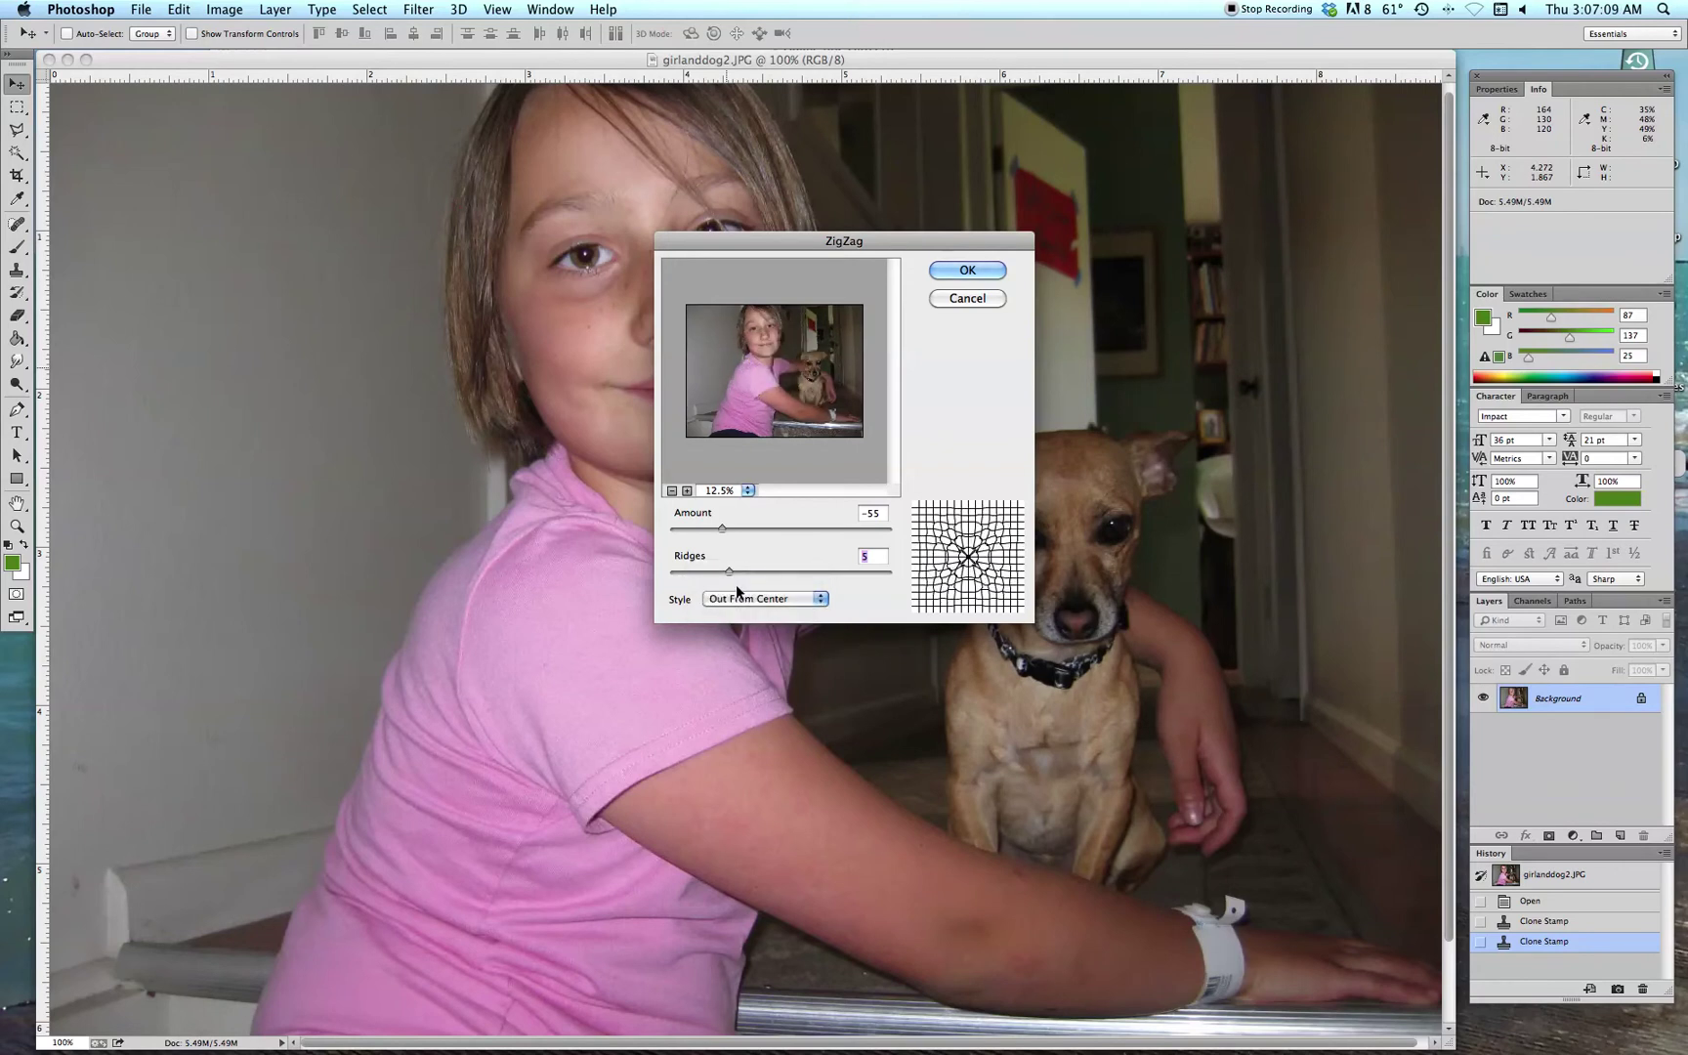
pyautogui.moveTo(725, 573); pyautogui.dragTo(846, 572)
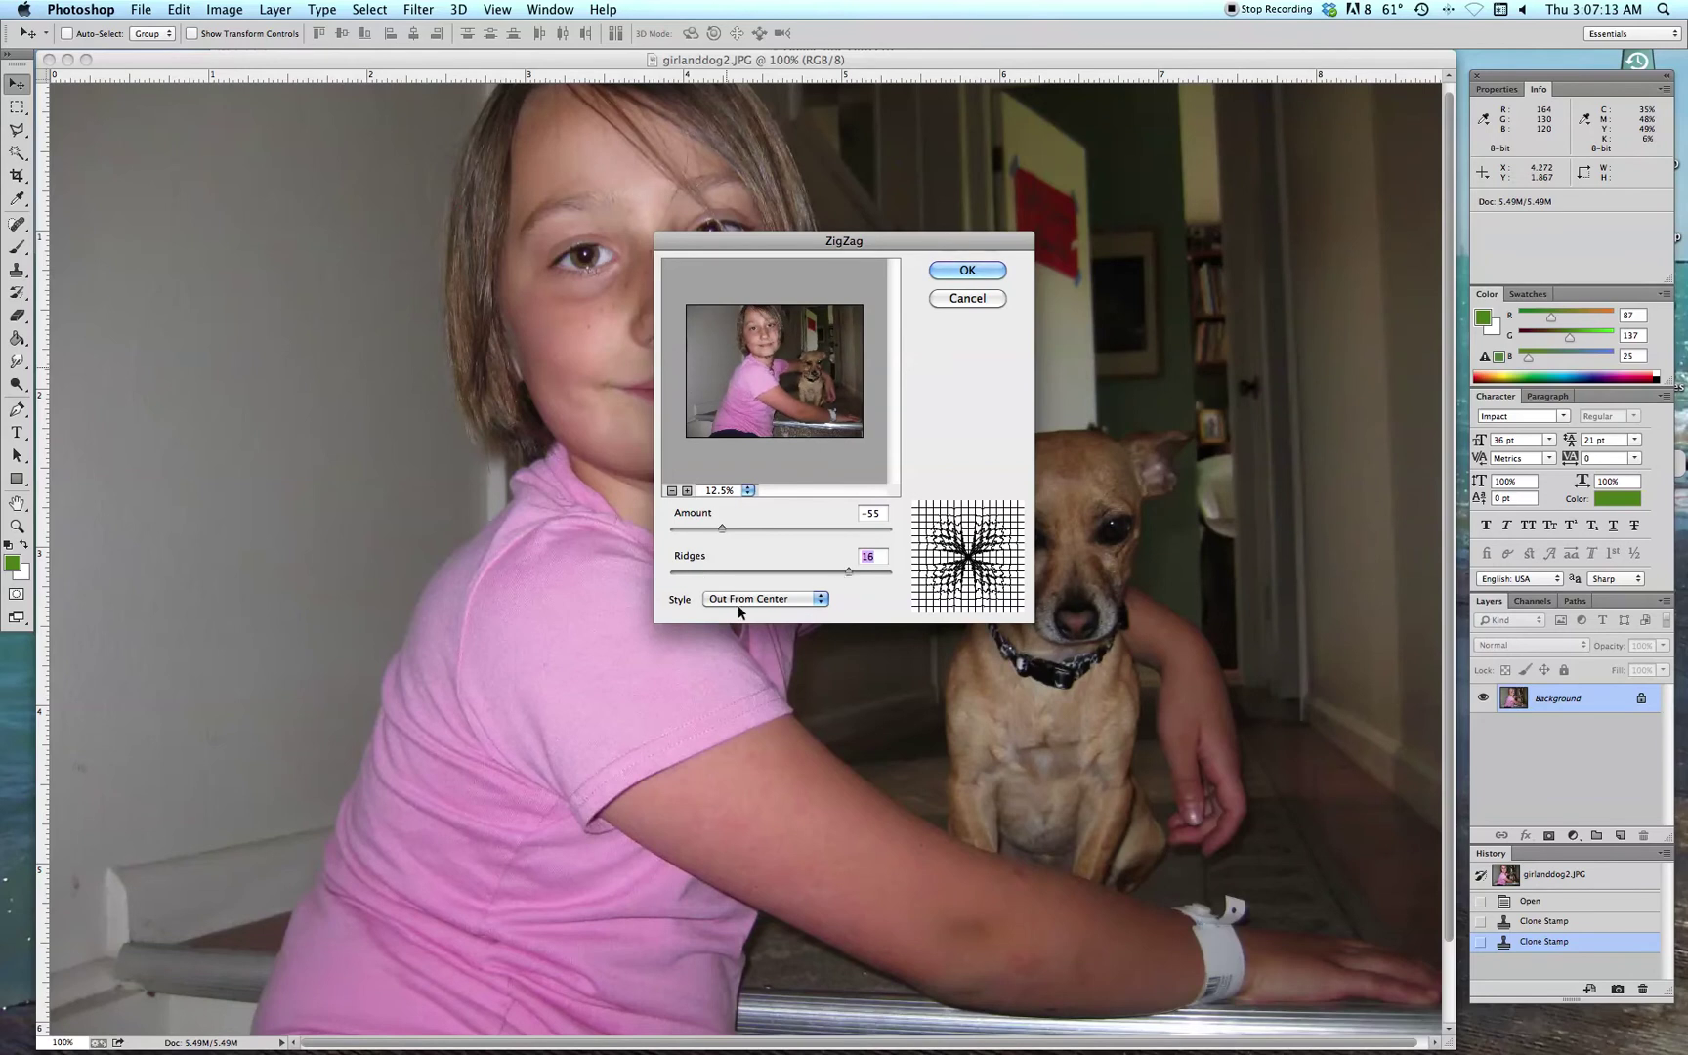
# Change the ZigZag style to Around Center with an amount of -15, previewing at 50%, and apply the filter to the photo
pyautogui.click(687, 491)
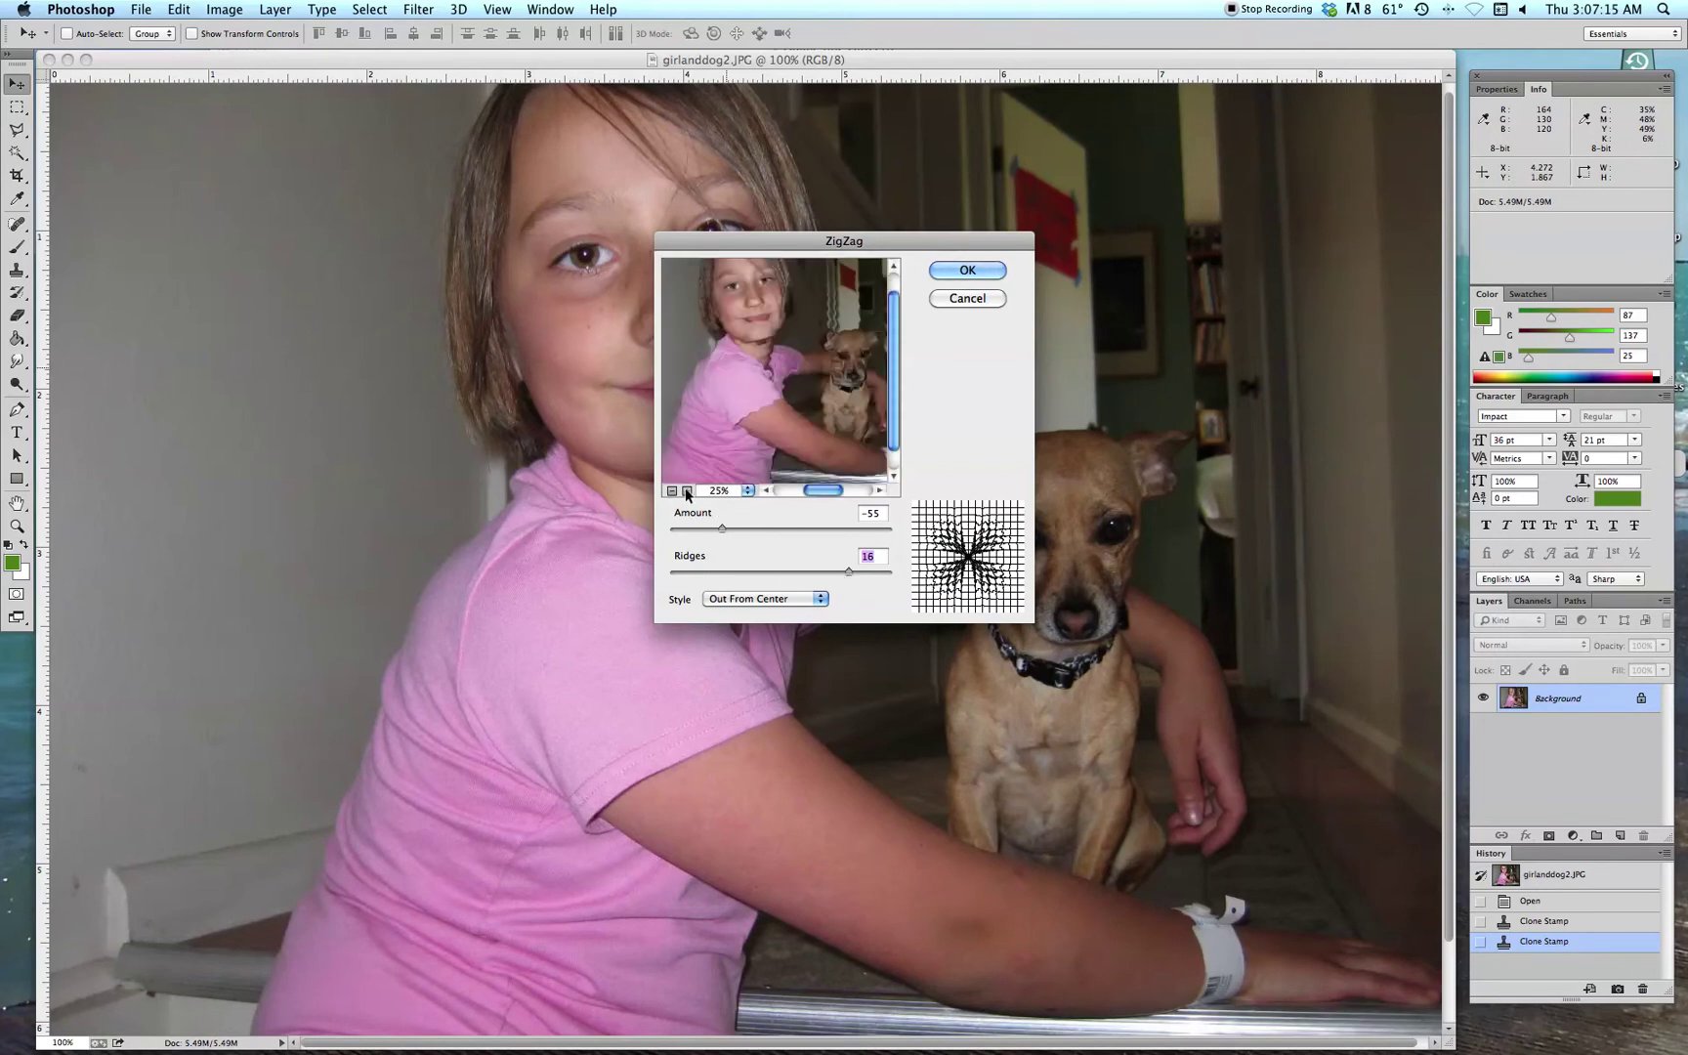
pyautogui.click(687, 491)
pyautogui.click(765, 598)
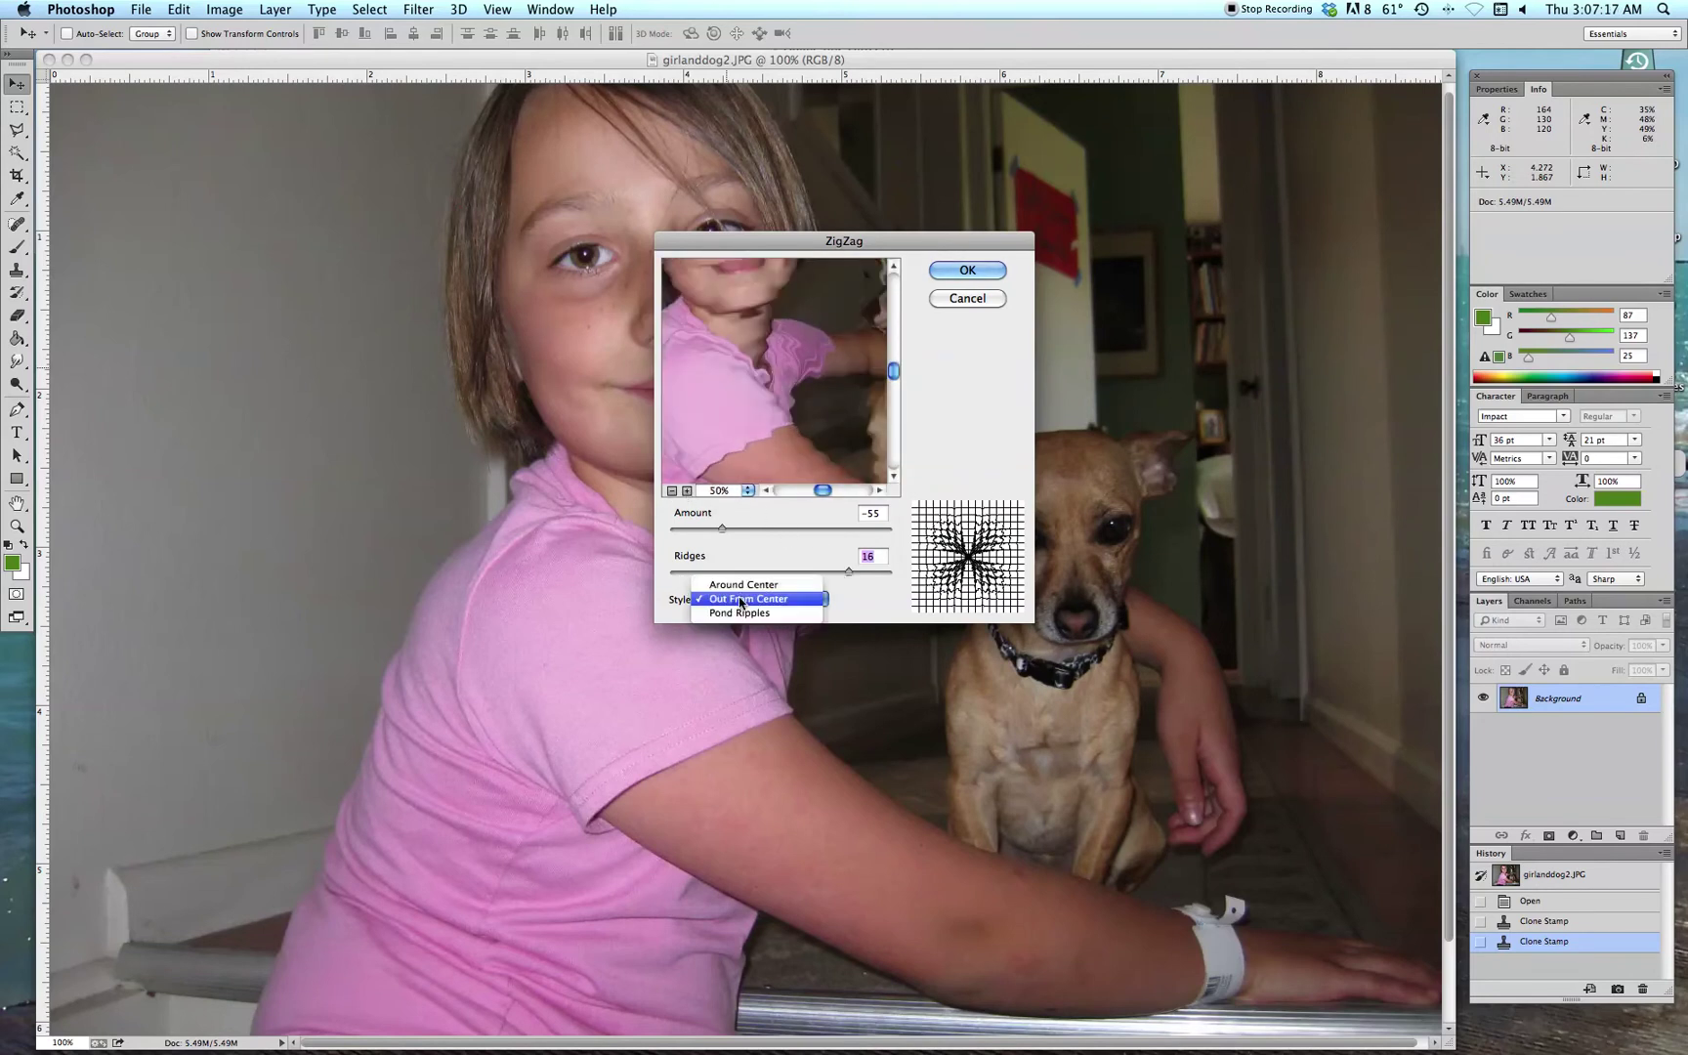
pyautogui.click(742, 584)
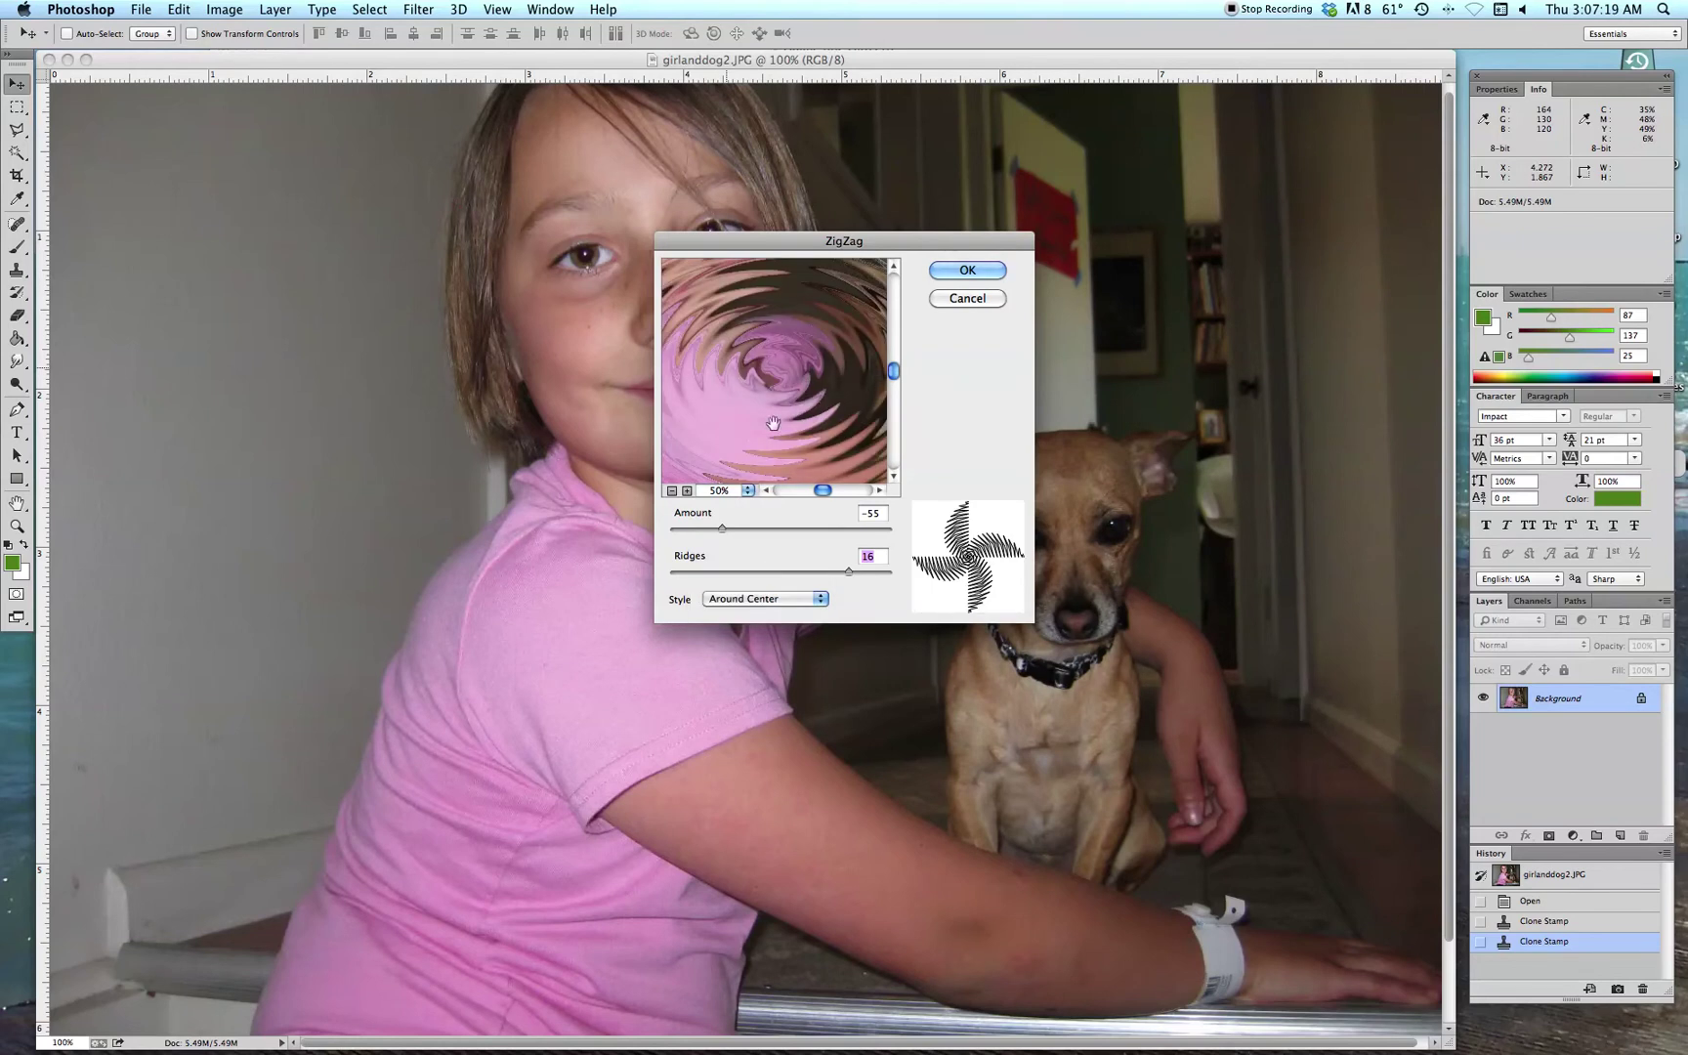
pyautogui.moveTo(723, 533); pyautogui.dragTo(767, 532)
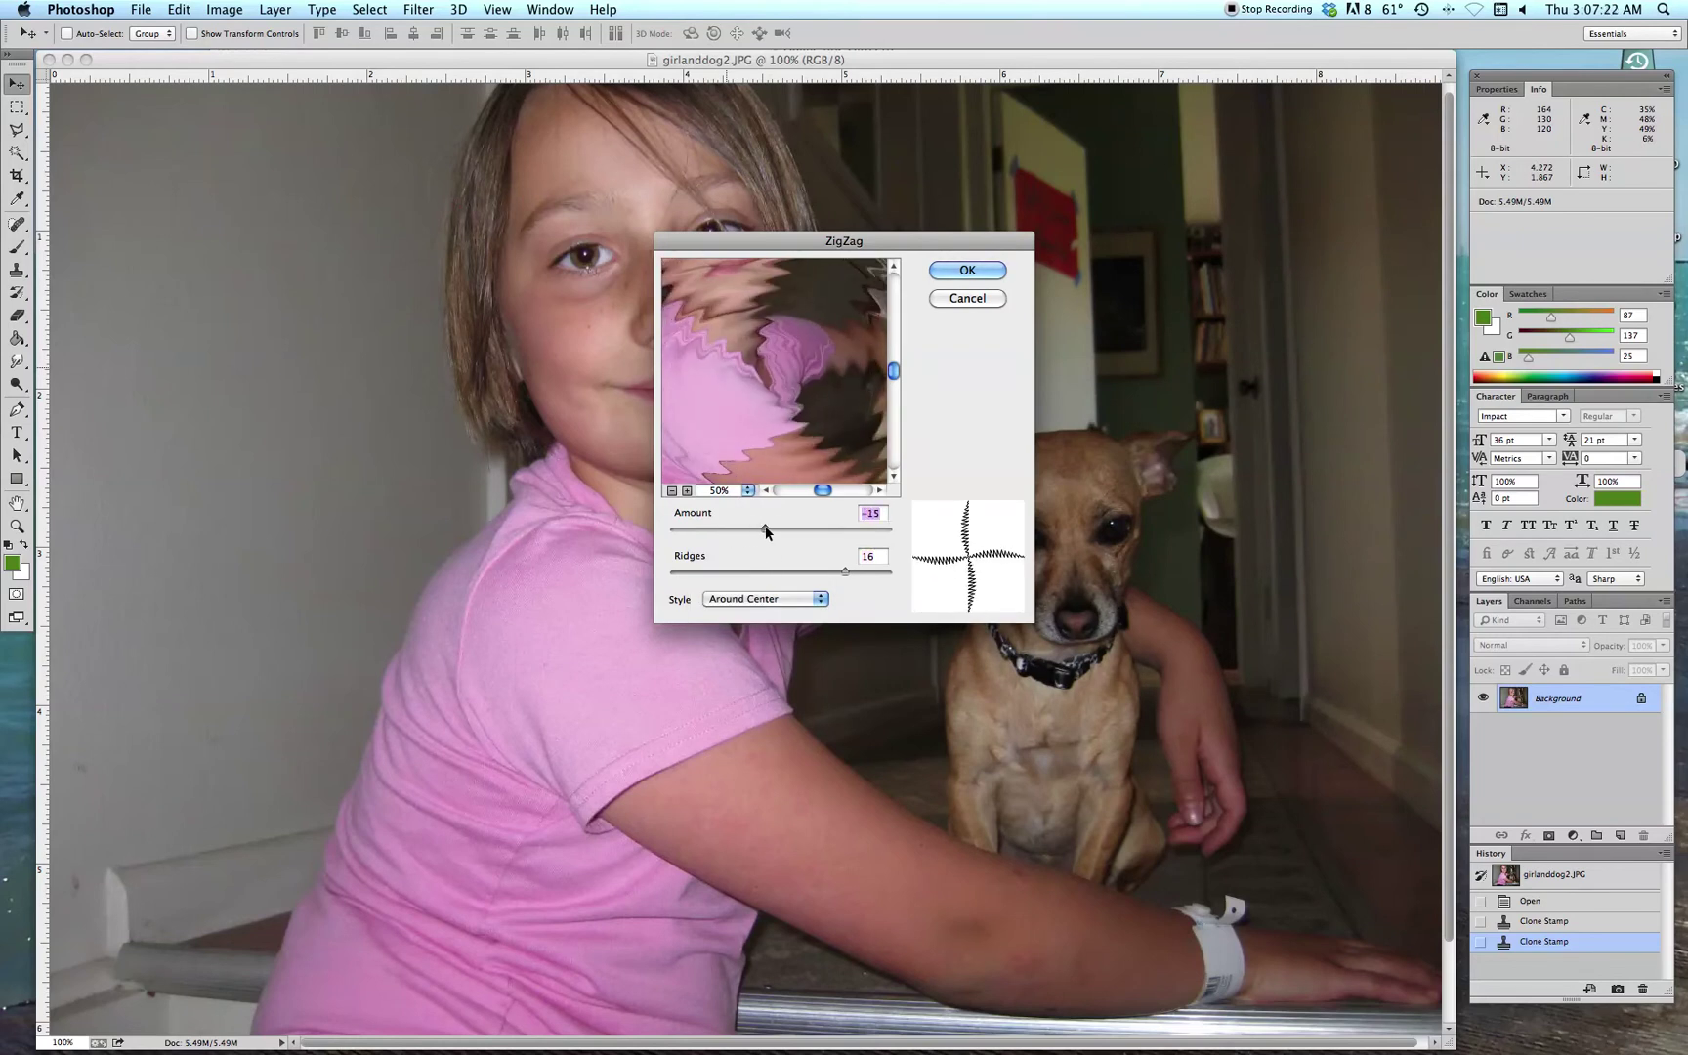
pyautogui.click(963, 269)
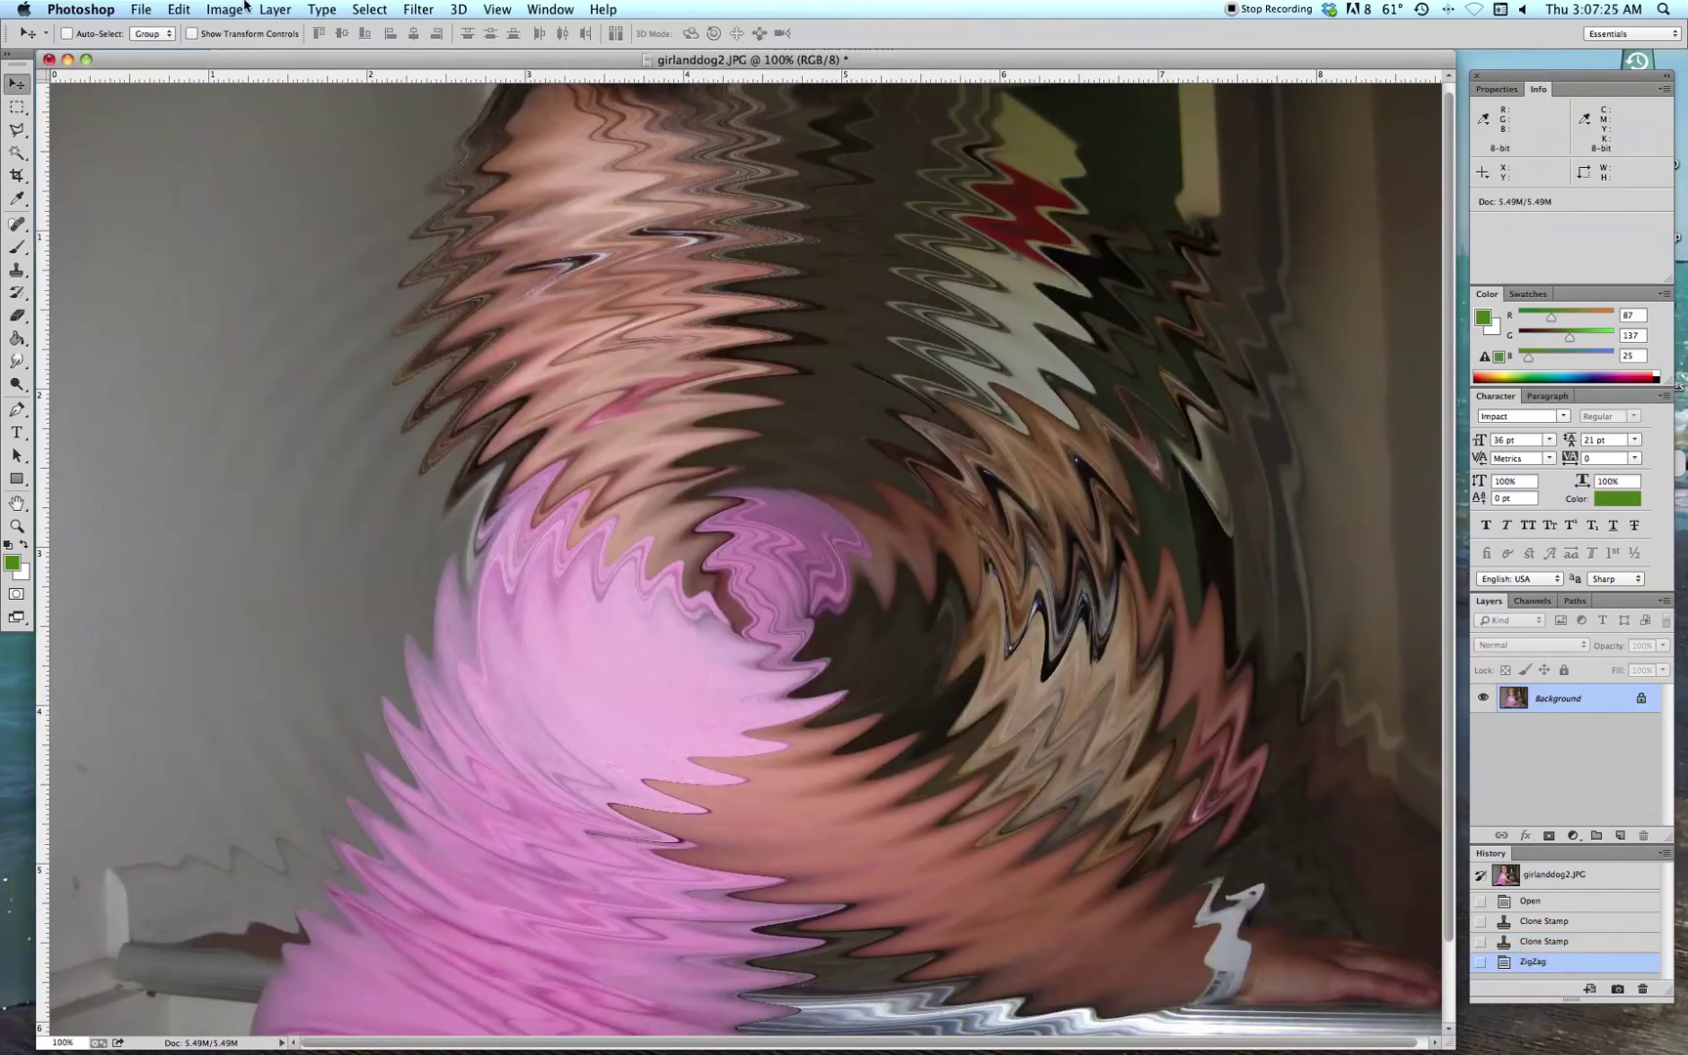
# Preview fading the ZigZag effect to 20% opacity, cancel the fade, and undo the ZigZag filter
pyautogui.click(142, 9)
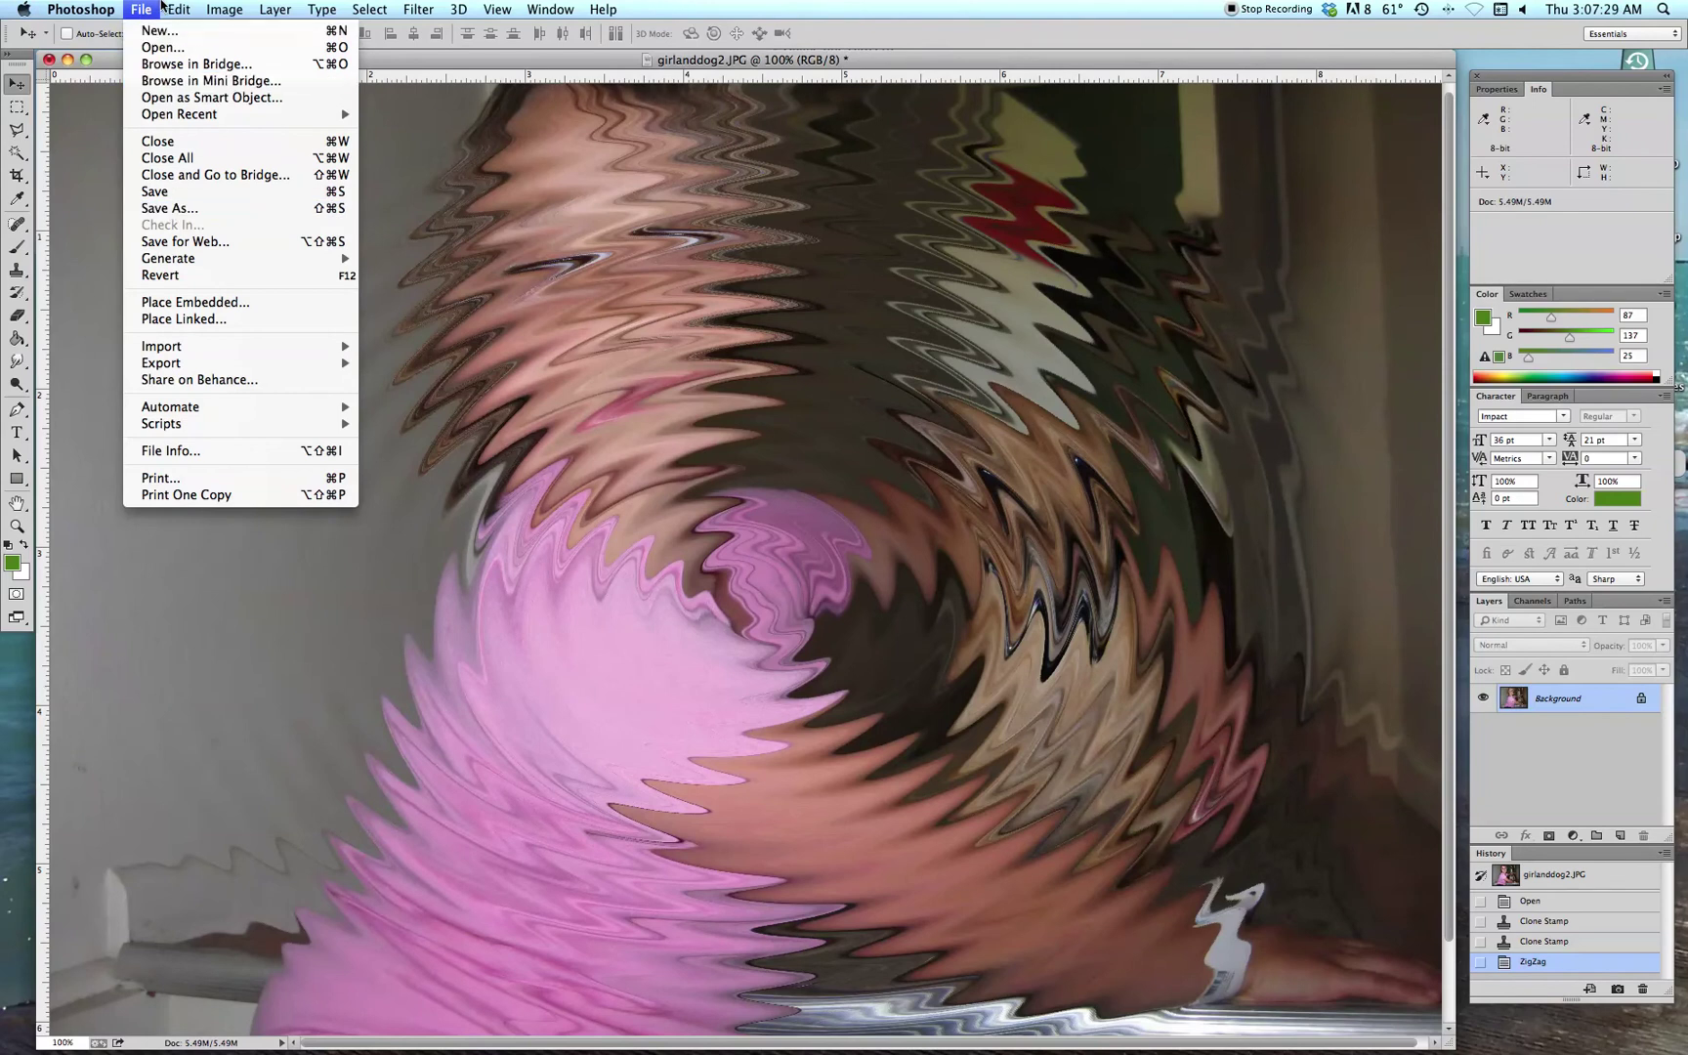
pyautogui.moveTo(179, 9)
pyautogui.click(186, 93)
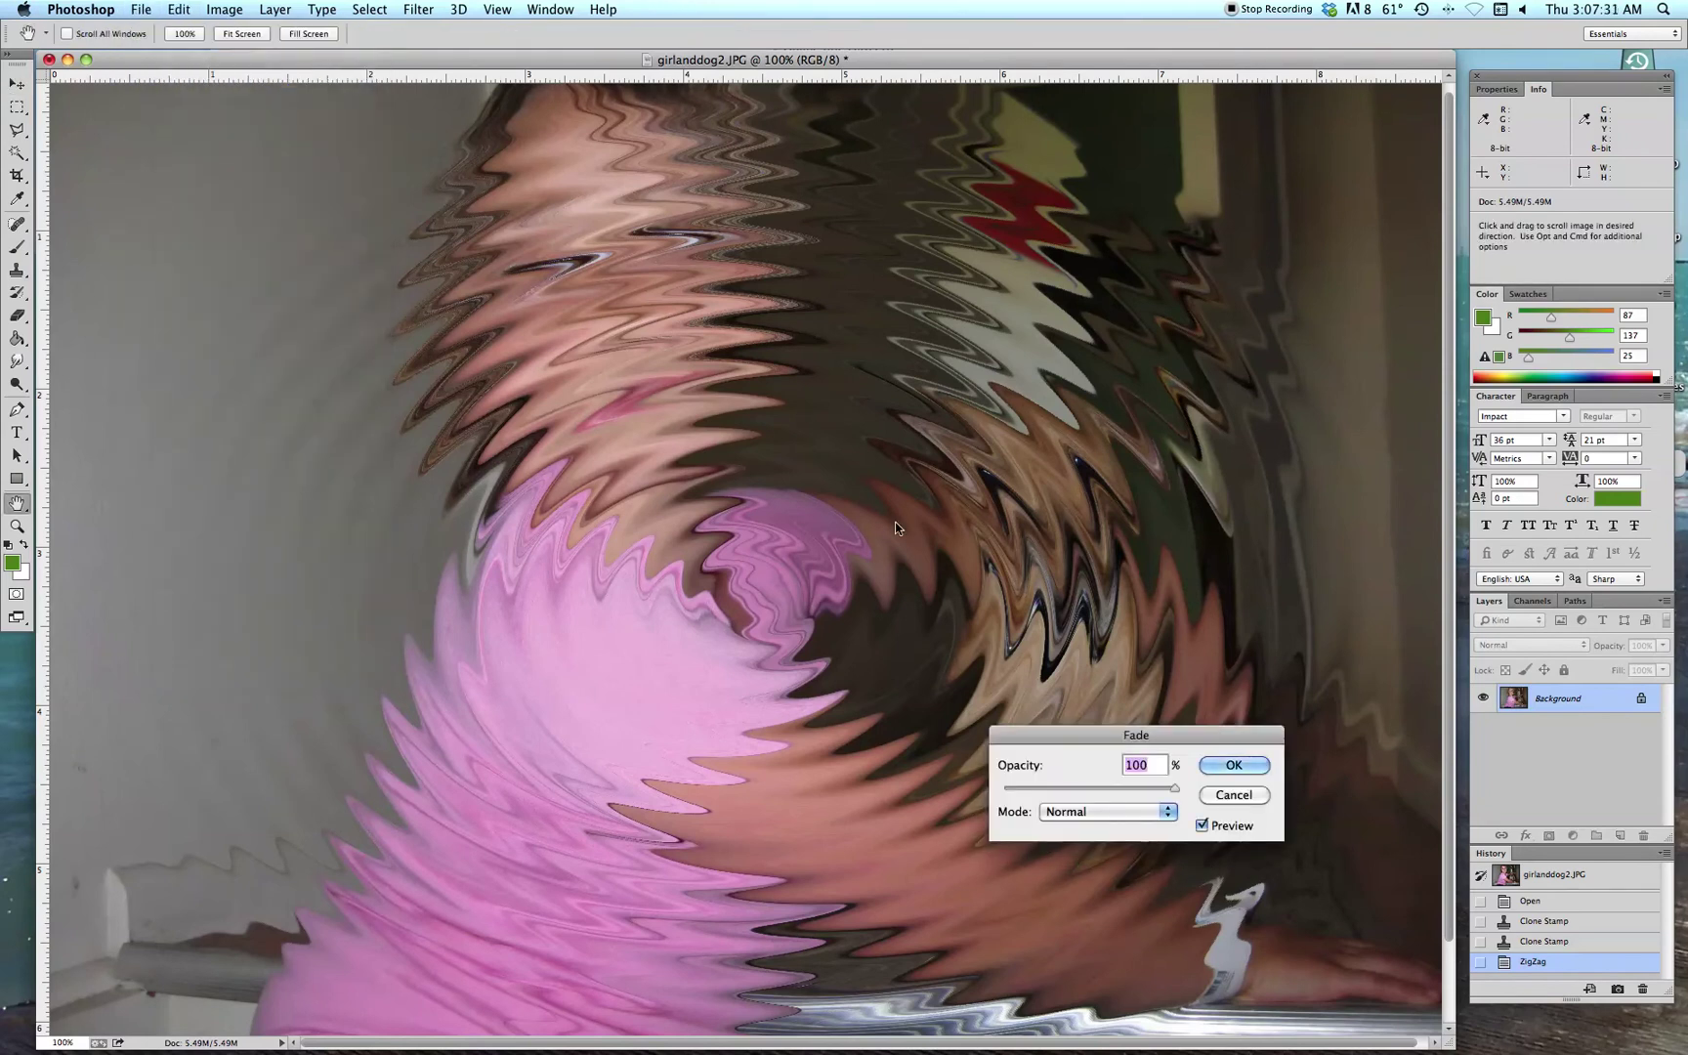
pyautogui.moveTo(1174, 791); pyautogui.dragTo(1038, 794)
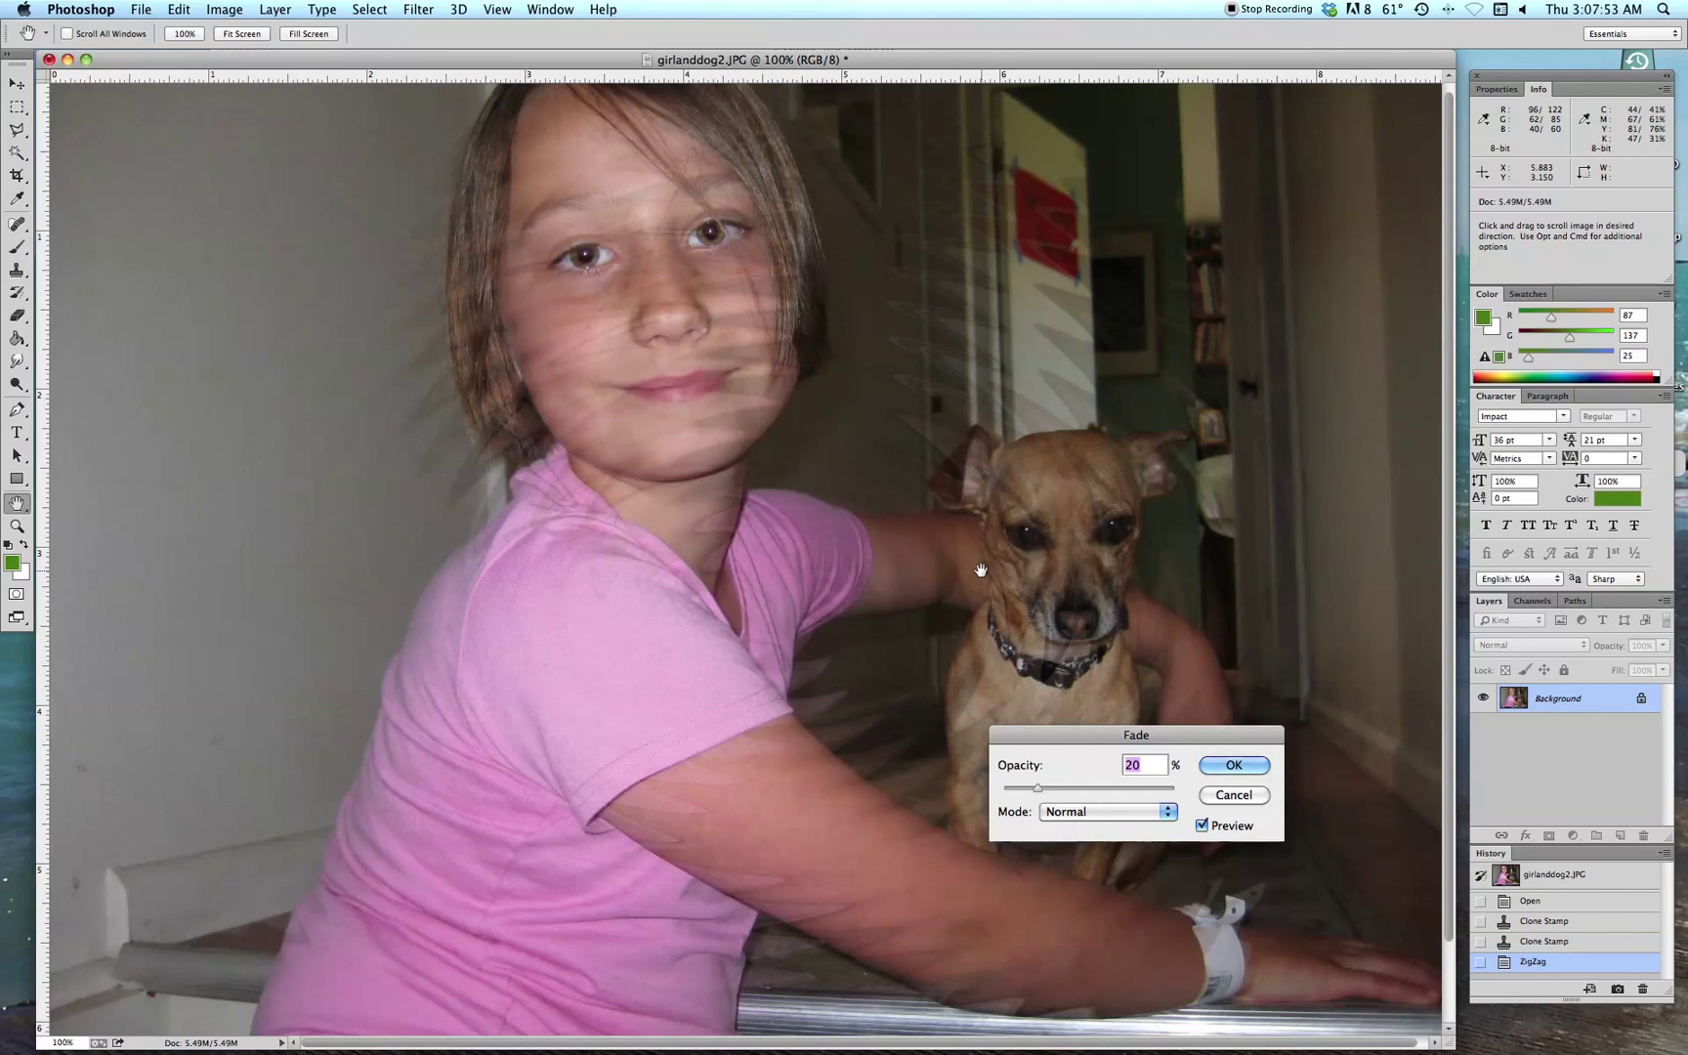
pyautogui.click(1241, 794)
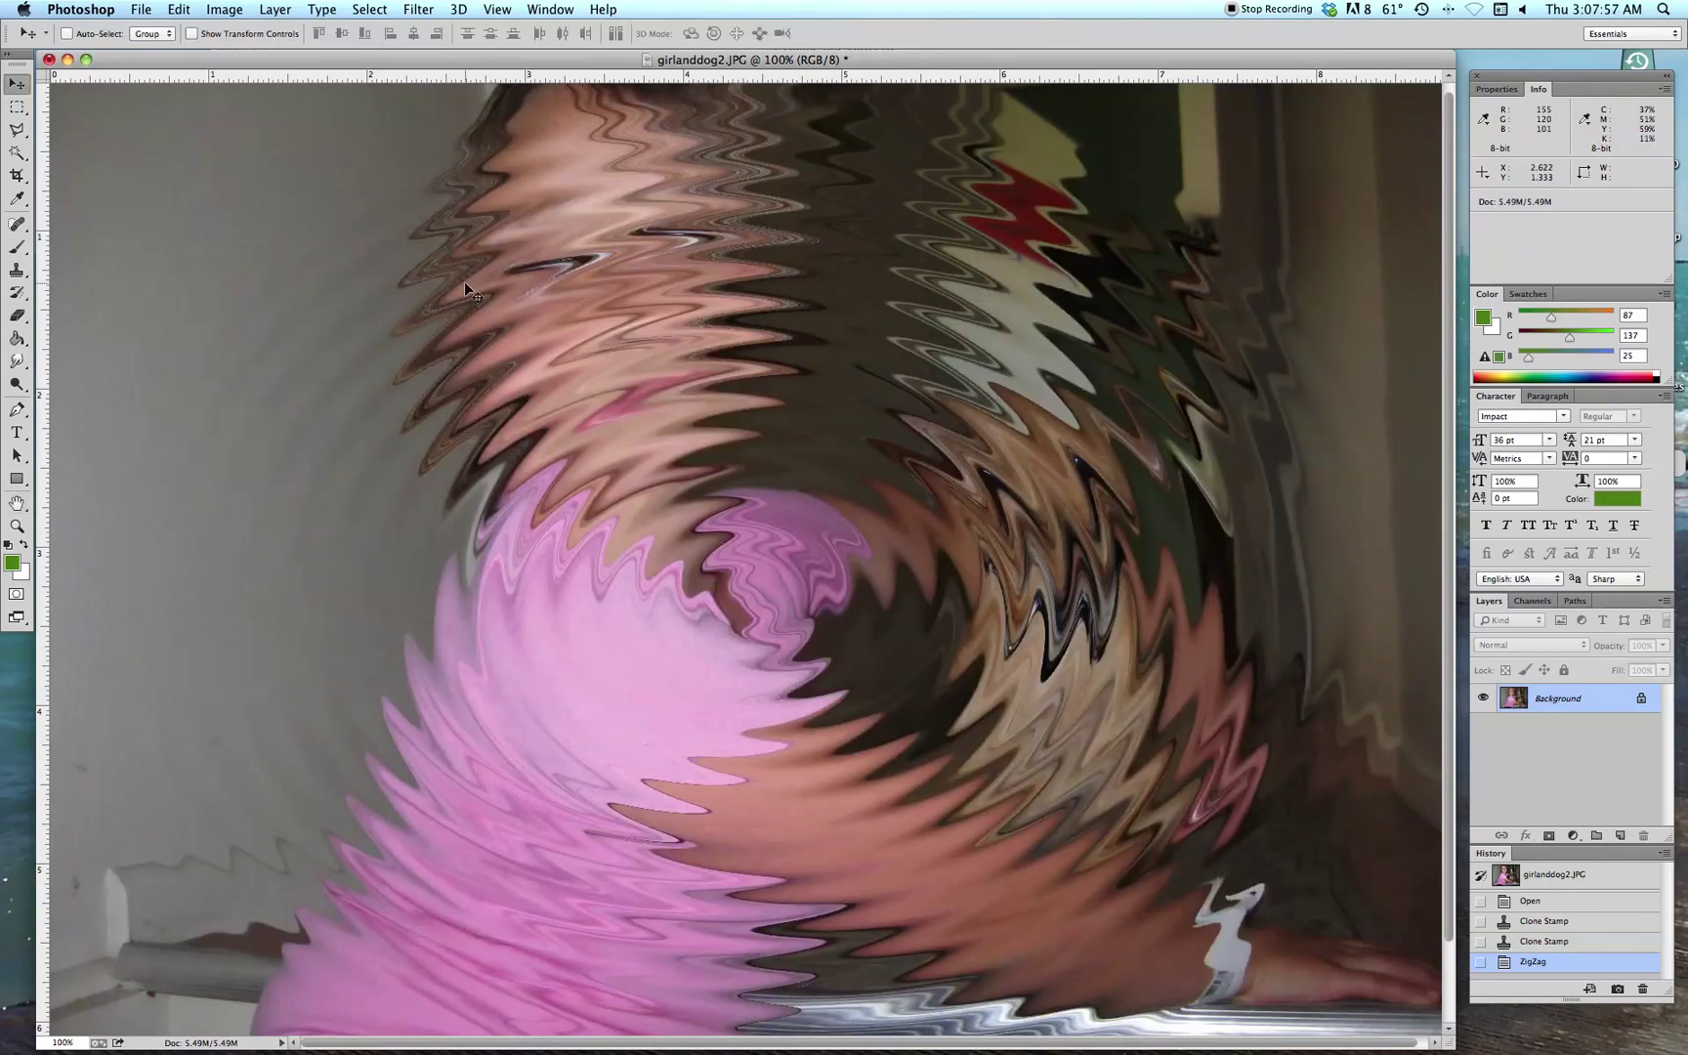
pyautogui.press('super+z')
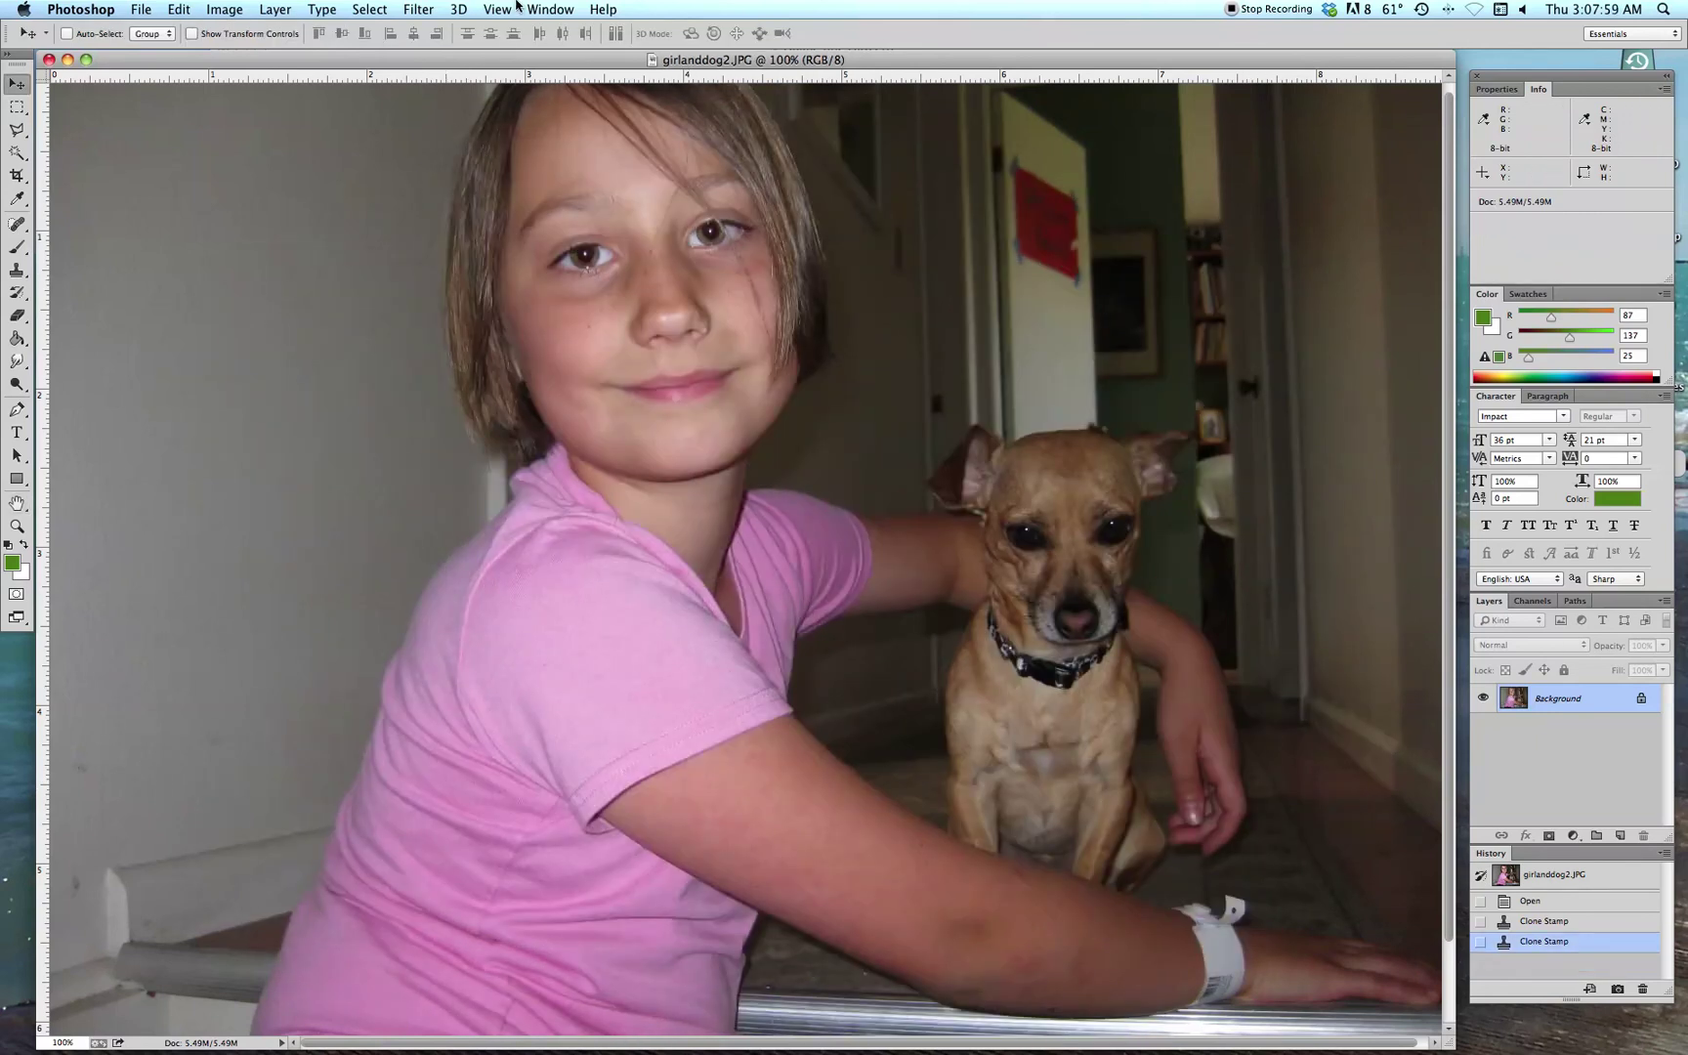